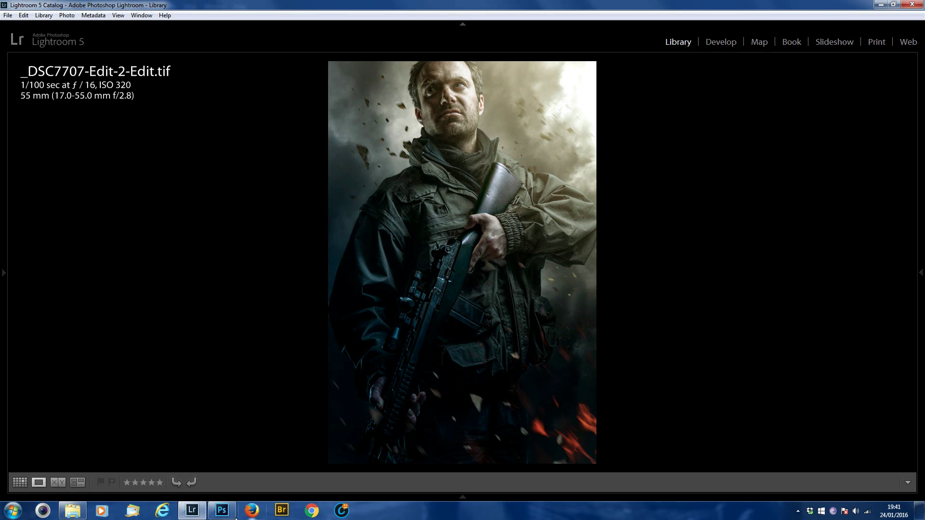
Bring the layered soldier portrait PSD to the front in Photoshop.
left_click(234, 514)
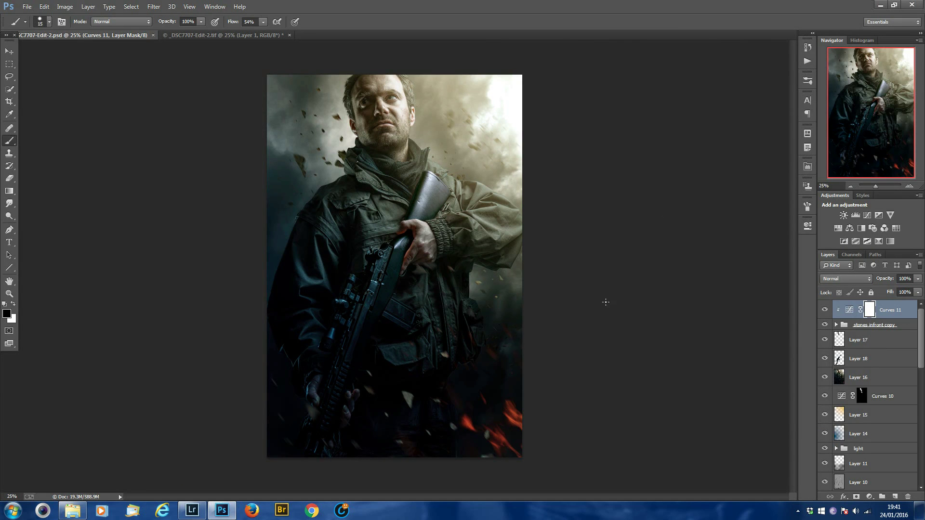
Hide Curves 11, Layers 17 and 18, Curves 10, Layers 15 and 14, the light group, and Layers 11, 10 and 9.
left_click(826, 310)
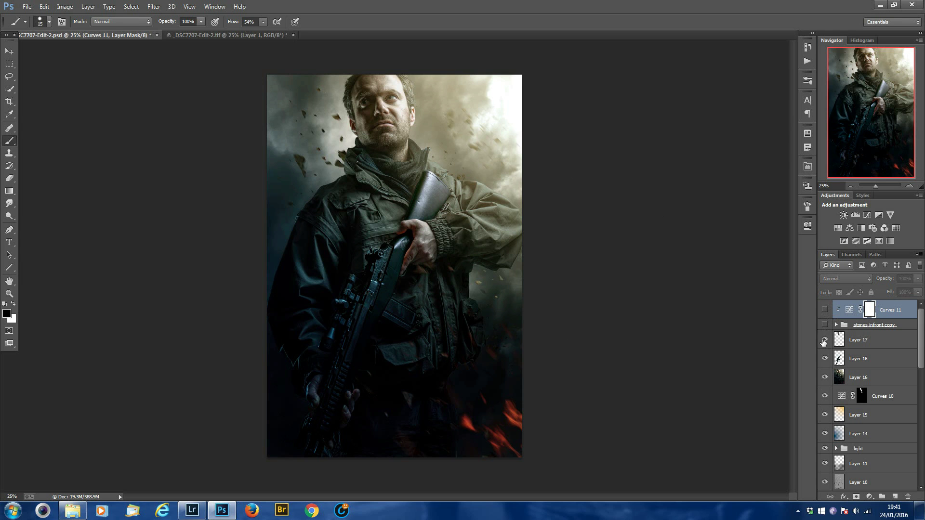
left_click(825, 340)
left_click(825, 359)
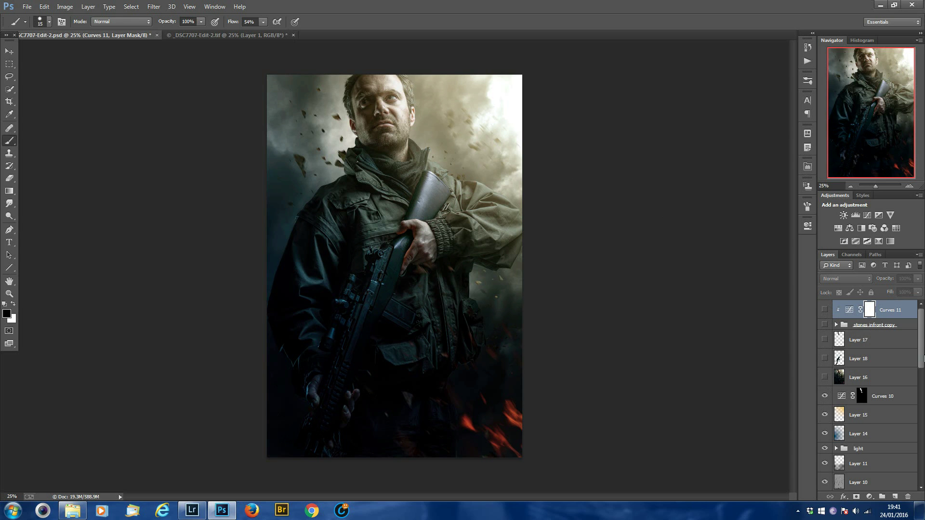
left_click_drag(922, 359, 922, 381)
left_click(825, 330)
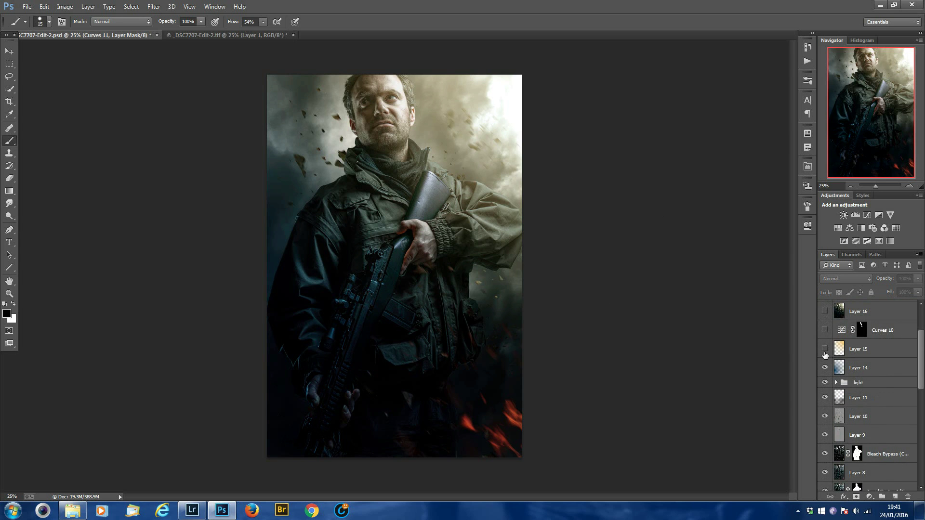
left_click(824, 348)
left_click(825, 367)
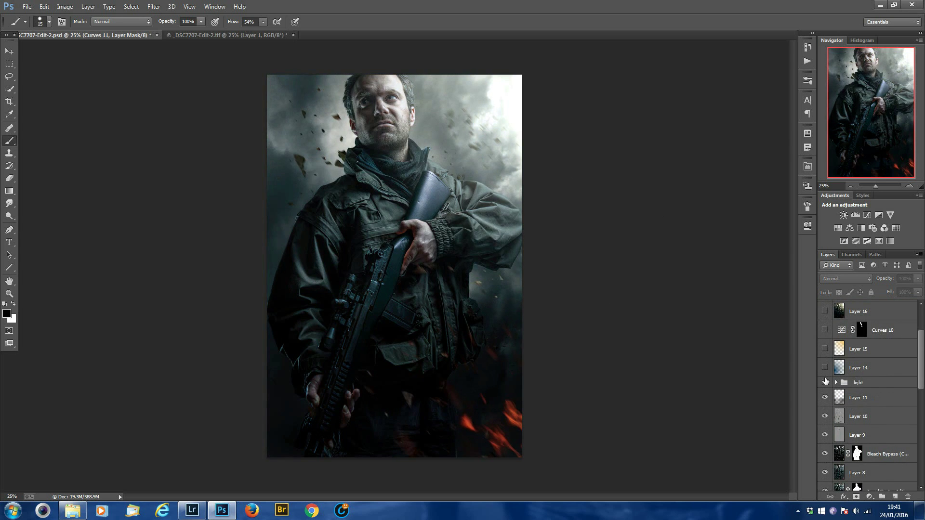
left_click(825, 382)
left_click(825, 398)
left_click(825, 416)
left_click(825, 435)
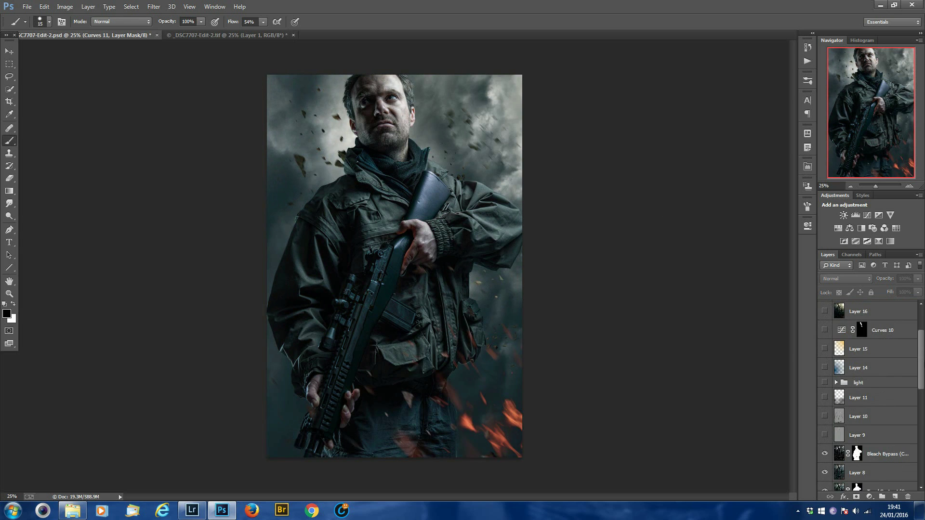
Hide Bleach Bypass, Layer 8, Tonal Contrast, Layer 7, Detail Extractor and Layer 6.
left_click_drag(920, 356, 920, 390)
left_click(825, 347)
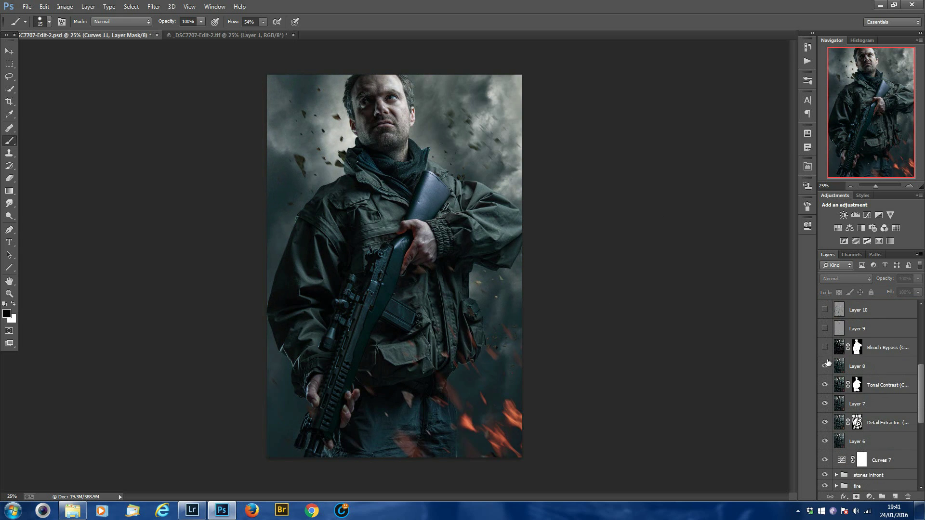
left_click(825, 367)
left_click(825, 384)
left_click(825, 404)
left_click(825, 423)
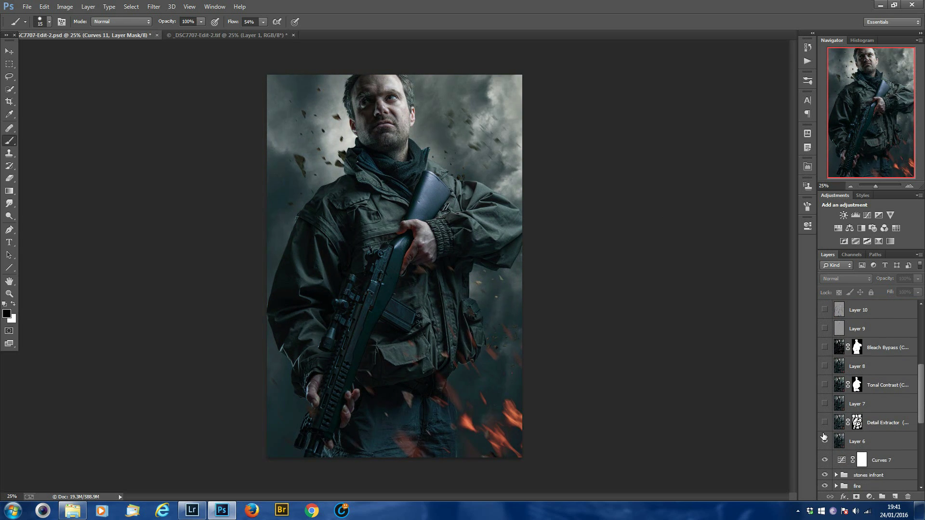
left_click(825, 439)
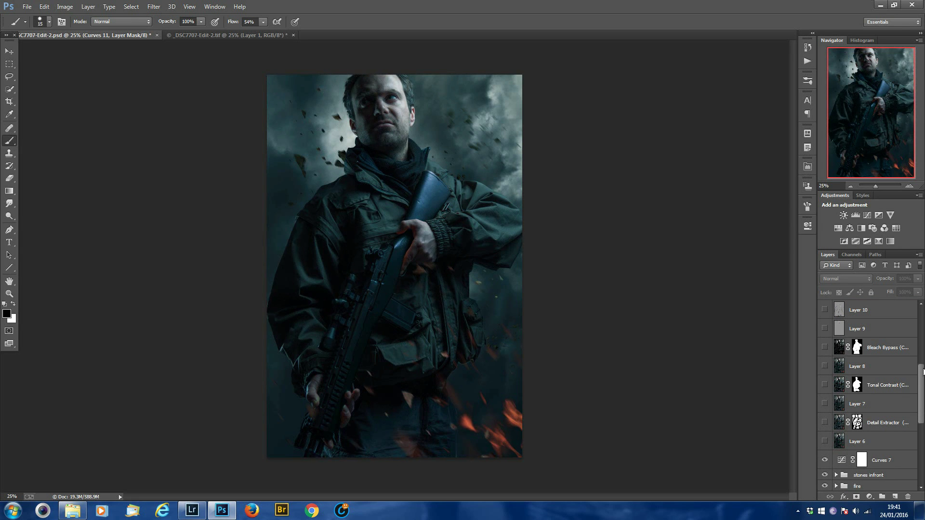
Hide Curves 7, the stones infront group and the fire group.
left_click_drag(923, 371, 921, 410)
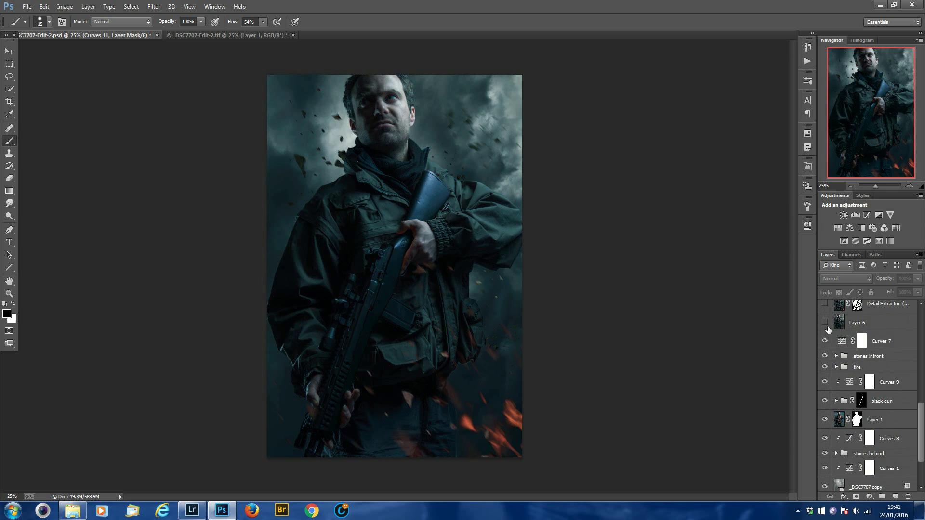
left_click(825, 341)
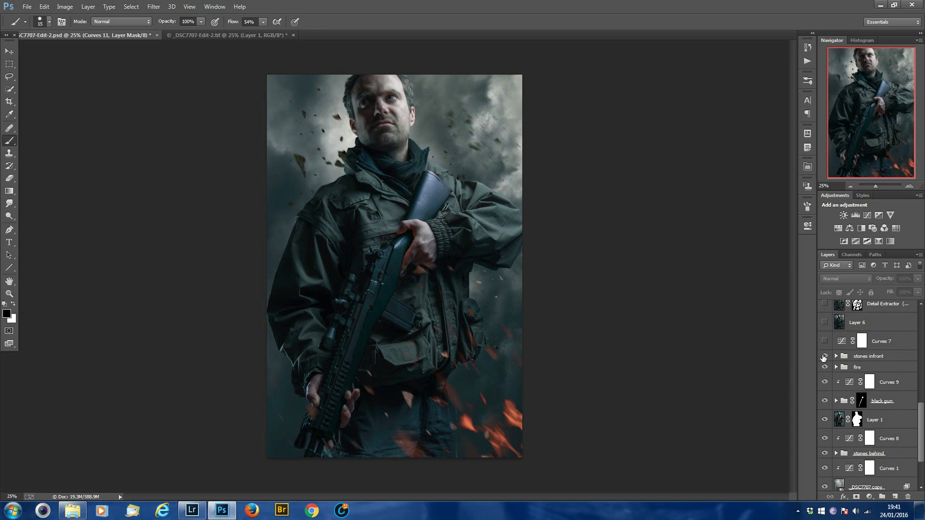
left_click(825, 356)
left_click(825, 368)
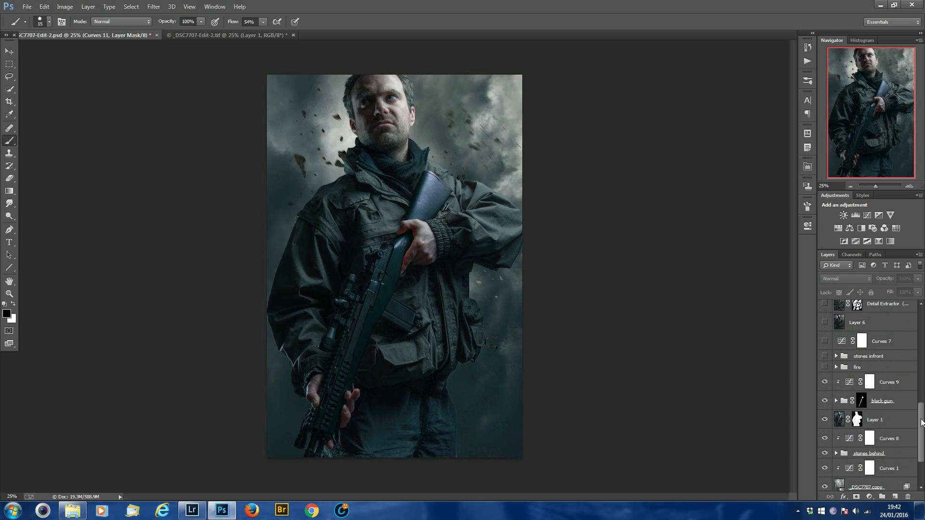
scroll(884, 384, "down", 3)
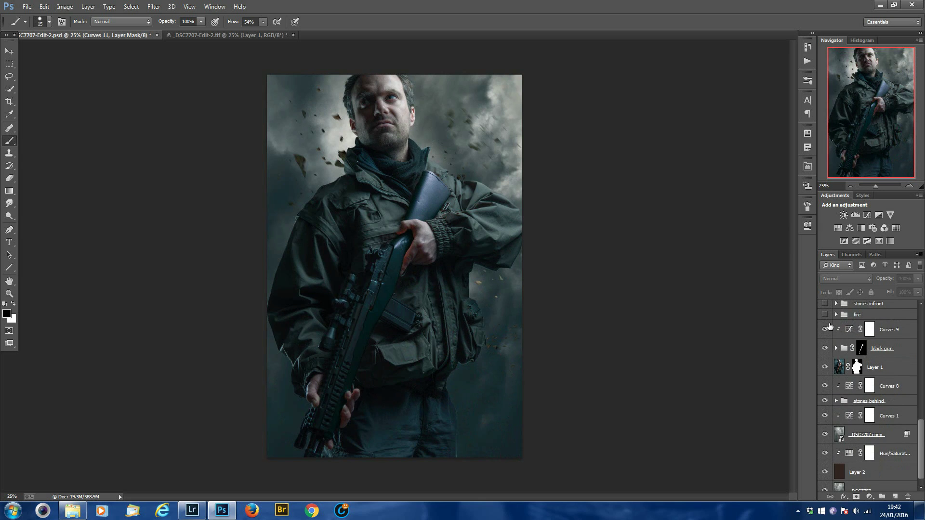
Toggle Curves 9, Levels 1 and Hue/Sat in the black gun group off and back on to compare the stock.
left_click(825, 331)
left_click(825, 331)
left_click(836, 348)
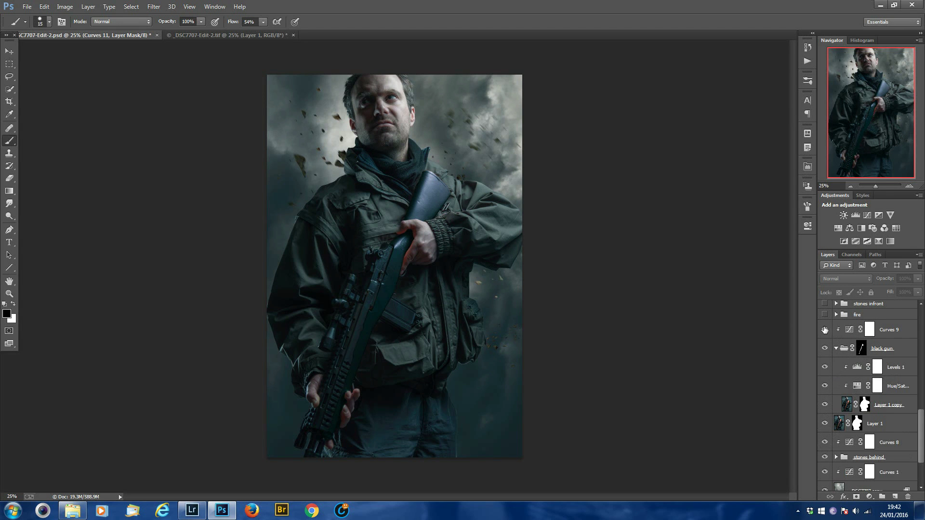
left_click(824, 332)
left_click(825, 368)
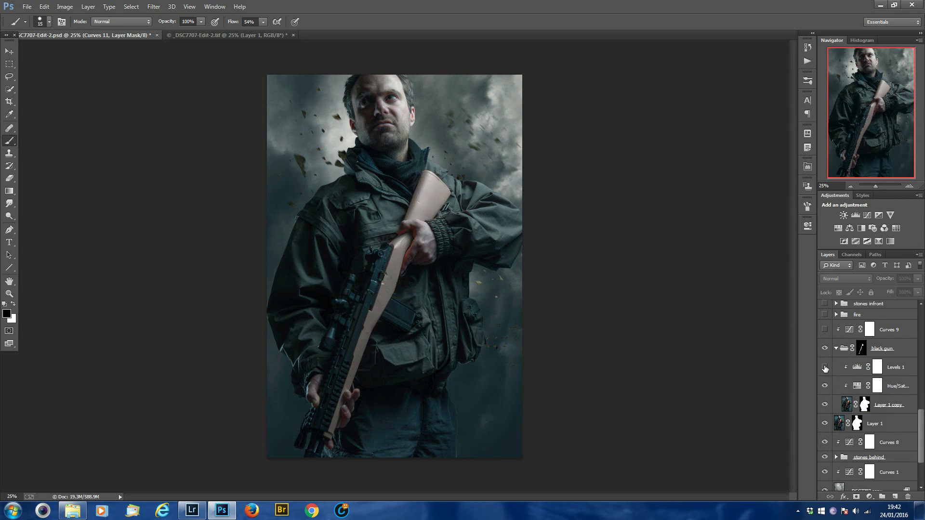
left_click(825, 386)
left_click(825, 386)
left_click(825, 368)
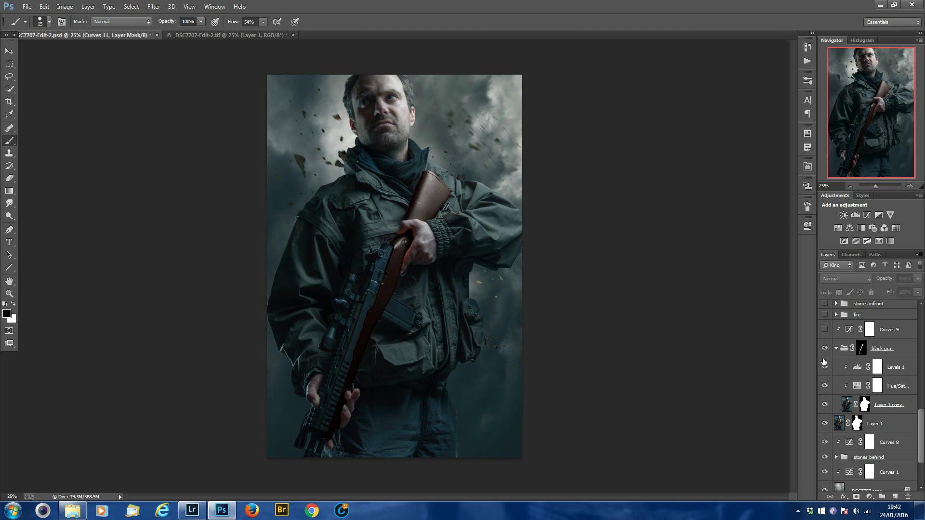
left_click(825, 330)
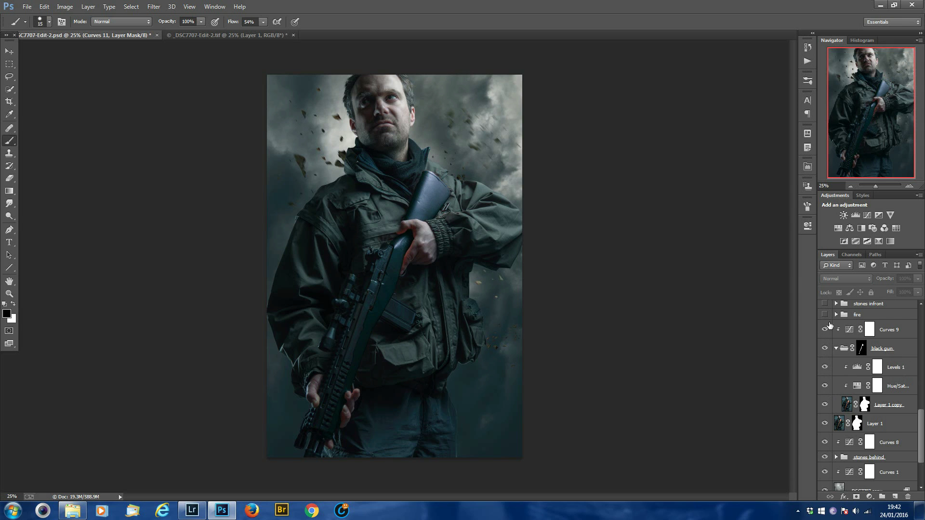
Show the fire and stones infront groups, Curves 7 and Layer 6 again.
scroll(833, 337, "up", 2)
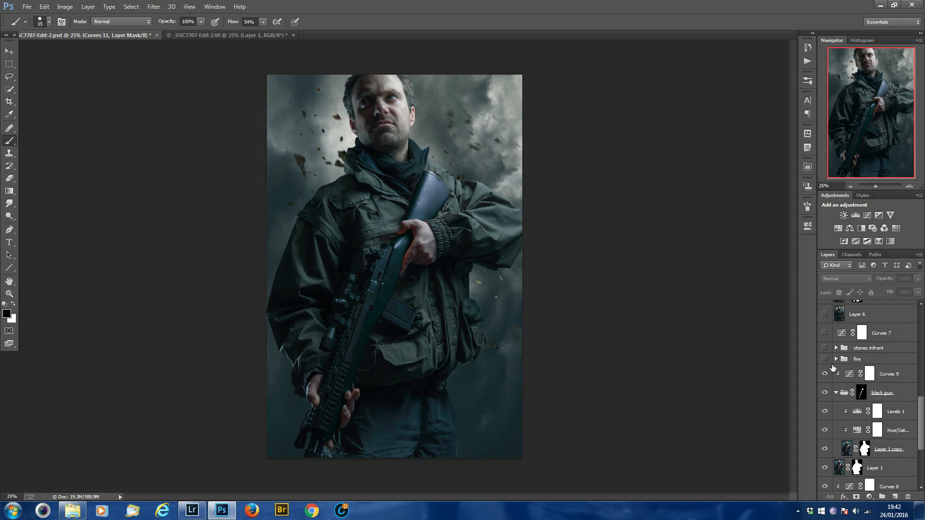
left_click(825, 359)
left_click(825, 348)
left_click(825, 333)
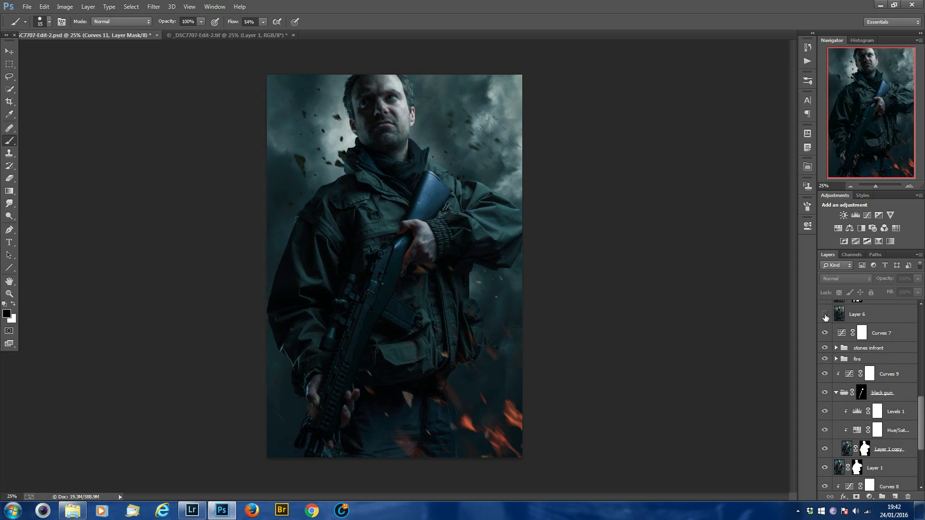
left_click(825, 314)
scroll(824, 425, "up", 10)
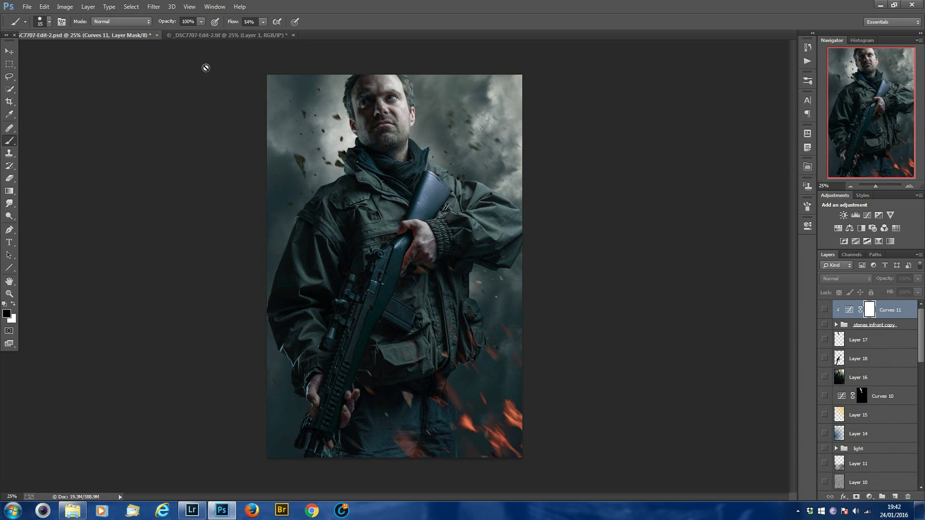
In _DSC7707-Edit-2.tif, add Hue/Saturation and Levels adjustments above Layer 1.
left_click(202, 36)
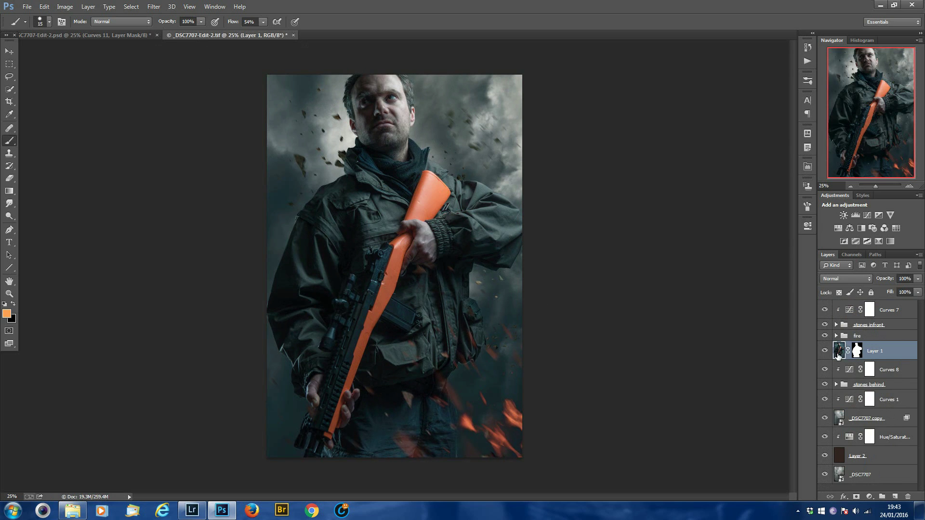
left_click(842, 352)
left_click(839, 228)
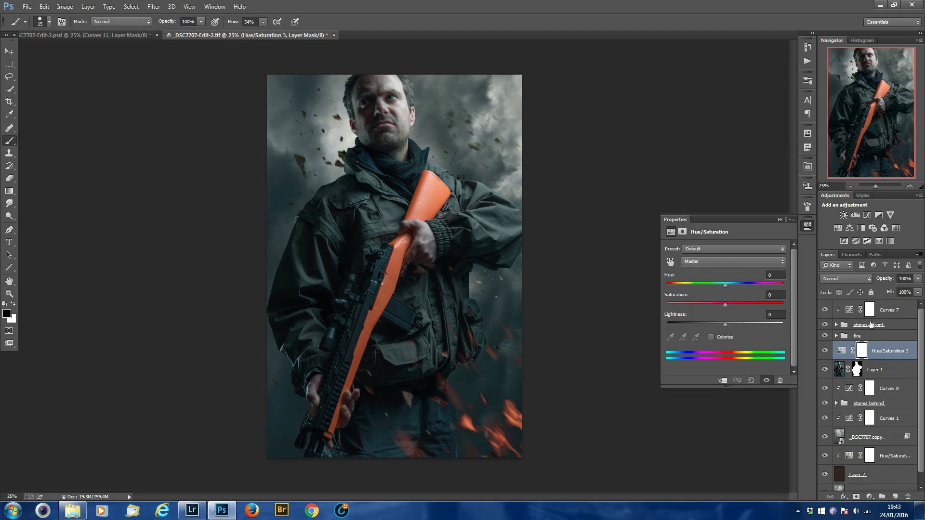
left_click(857, 216)
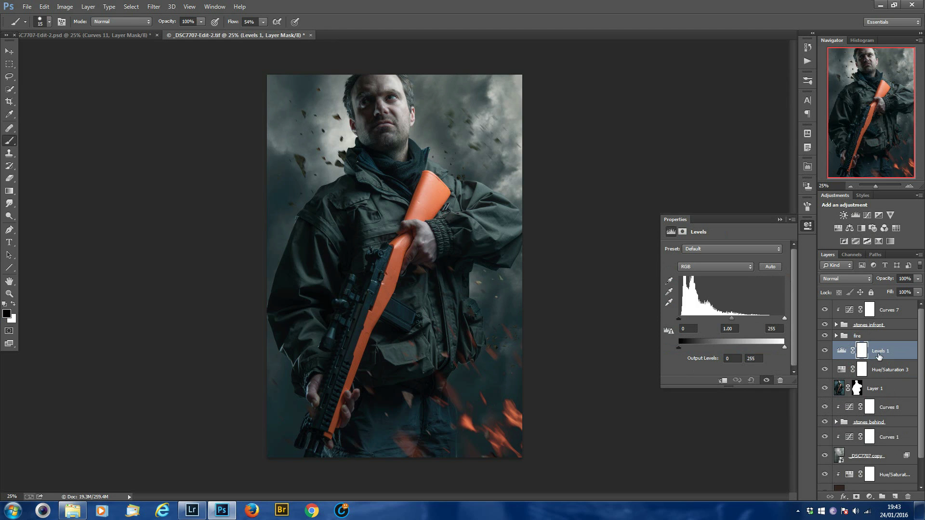
Group Levels 1 and Hue/Saturation 3 into 'gun black' and add a layer mask.
left_click(881, 368, "shift")
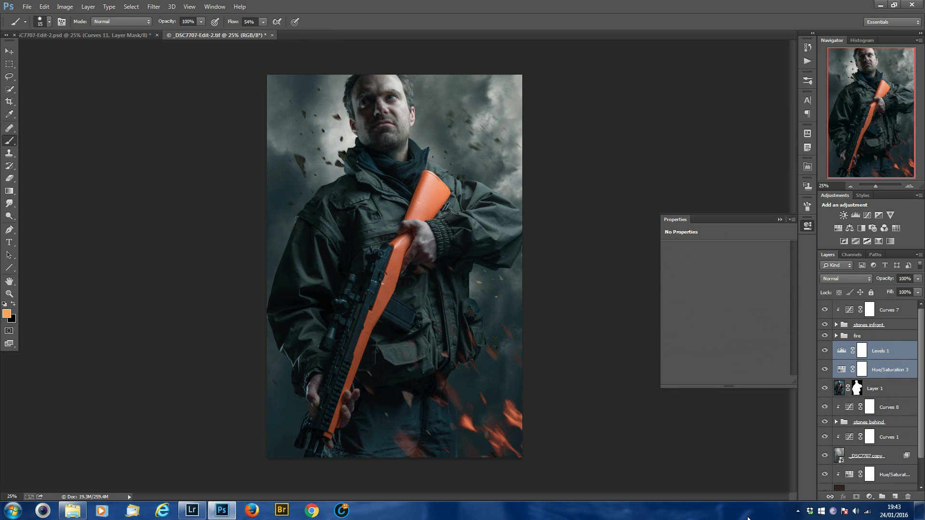
right_click(883, 369)
left_click(781, 160)
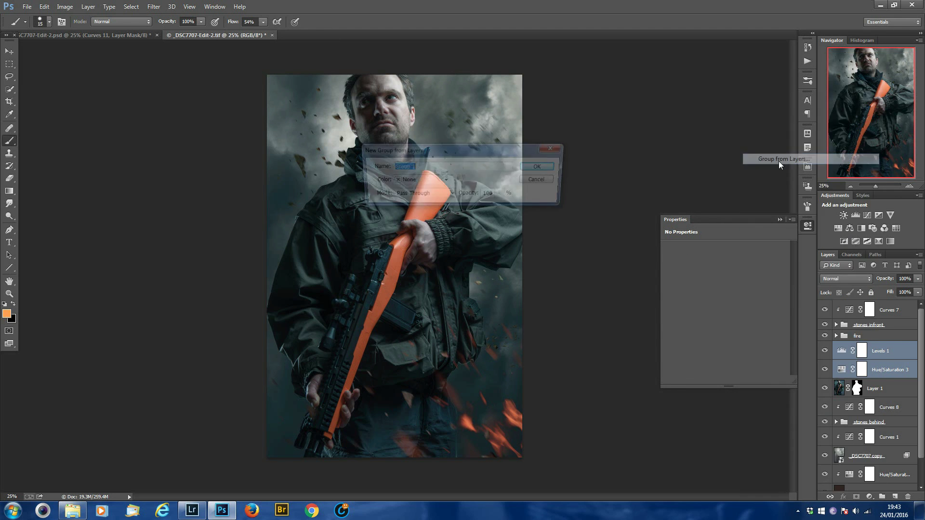
key("BackSpace")
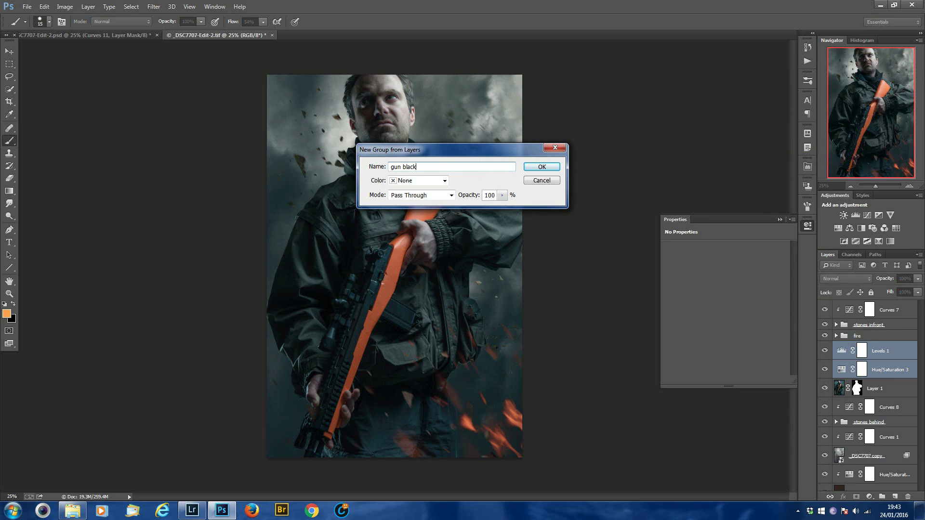
key("Return")
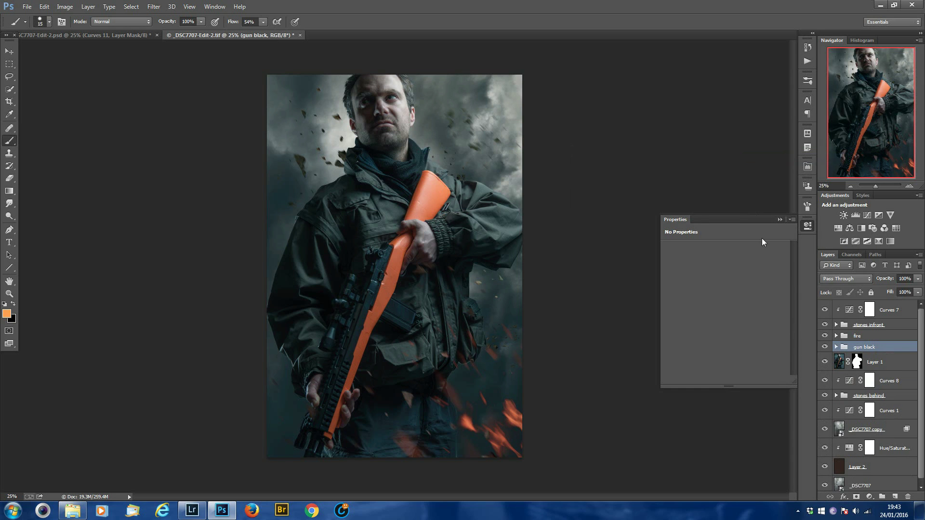
left_click(777, 220)
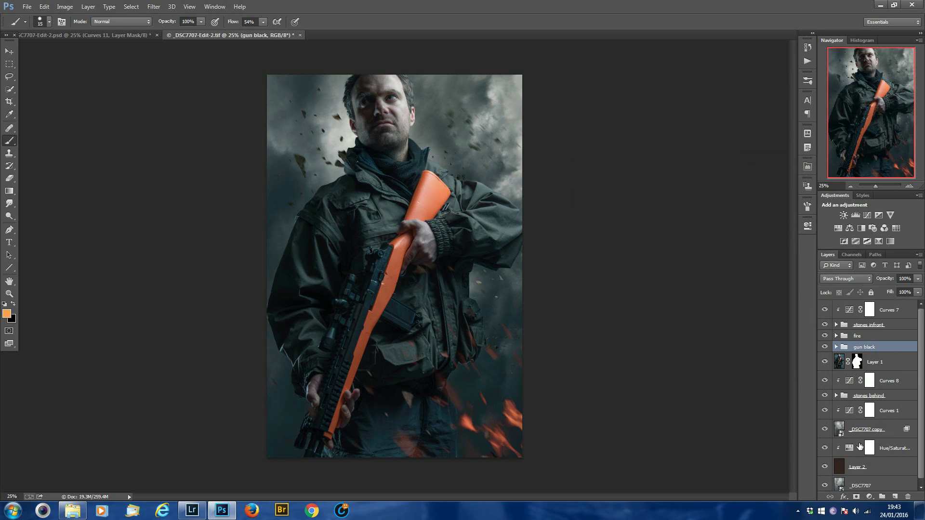
left_click(857, 497)
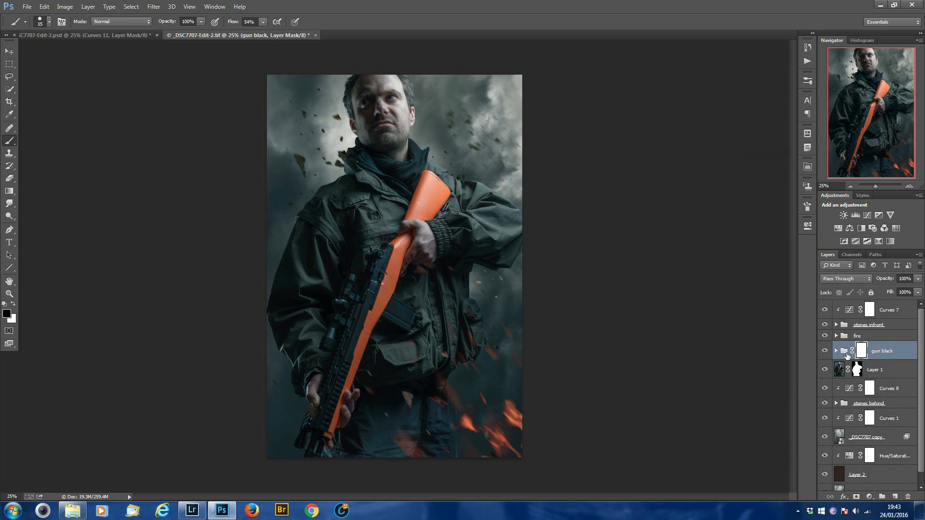
left_click(836, 351)
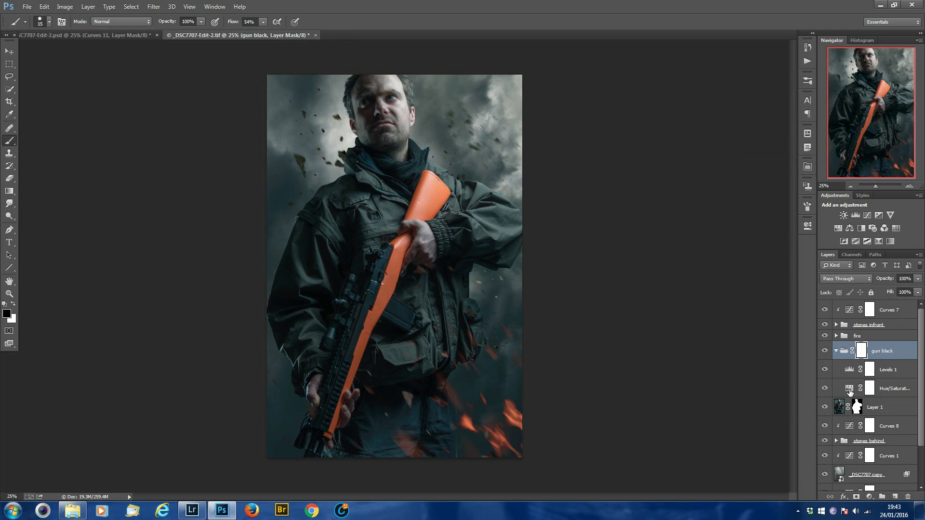
Set Hue/Saturation 3 to -100 saturation, turning the rifle stock and portrait grey.
double_click(850, 390)
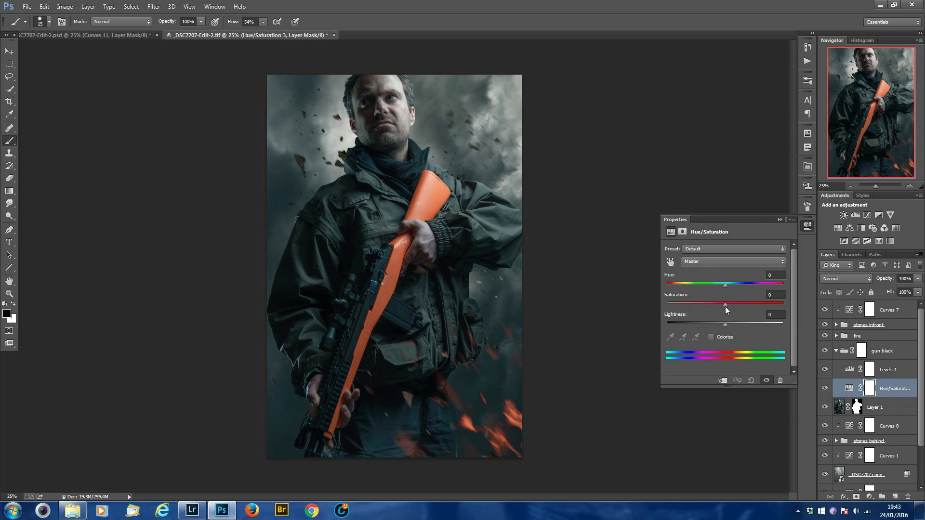
left_click_drag(726, 306, 718, 307)
left_click_drag(689, 306, 666, 307)
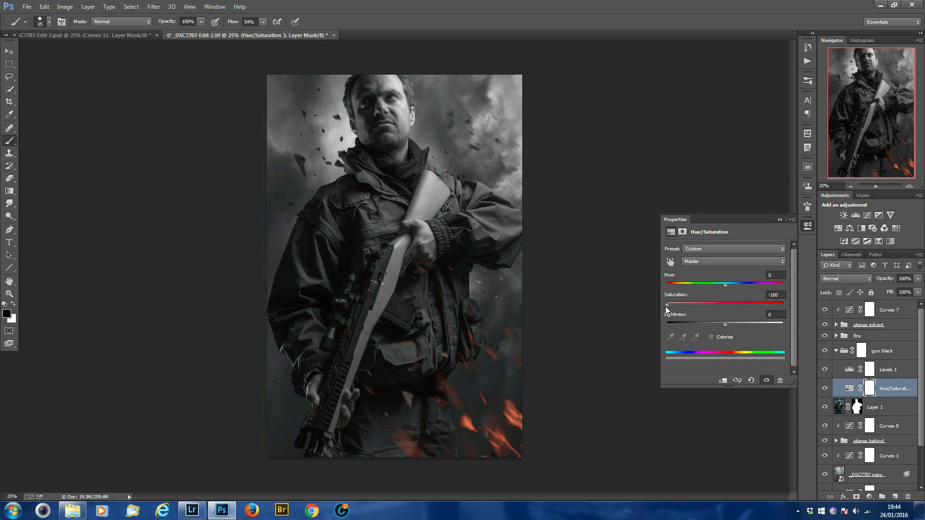
left_click(780, 219)
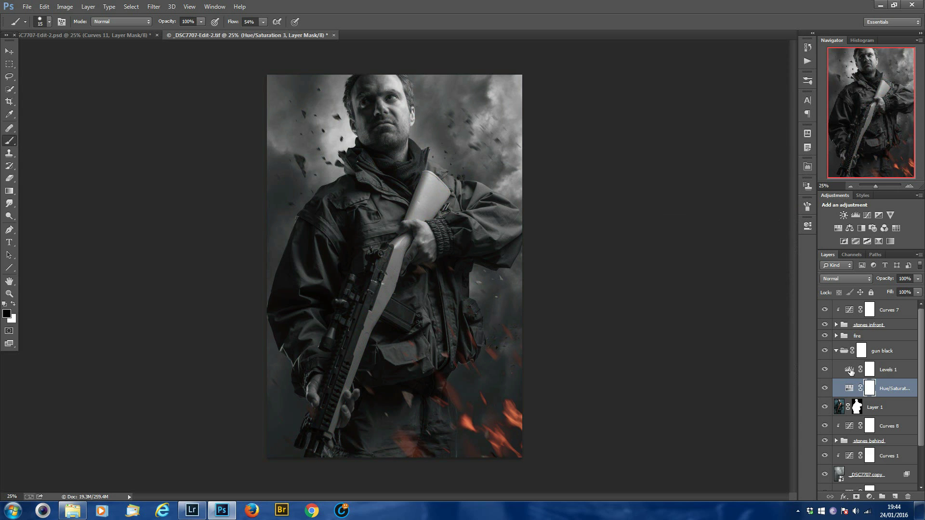
left_click(851, 371)
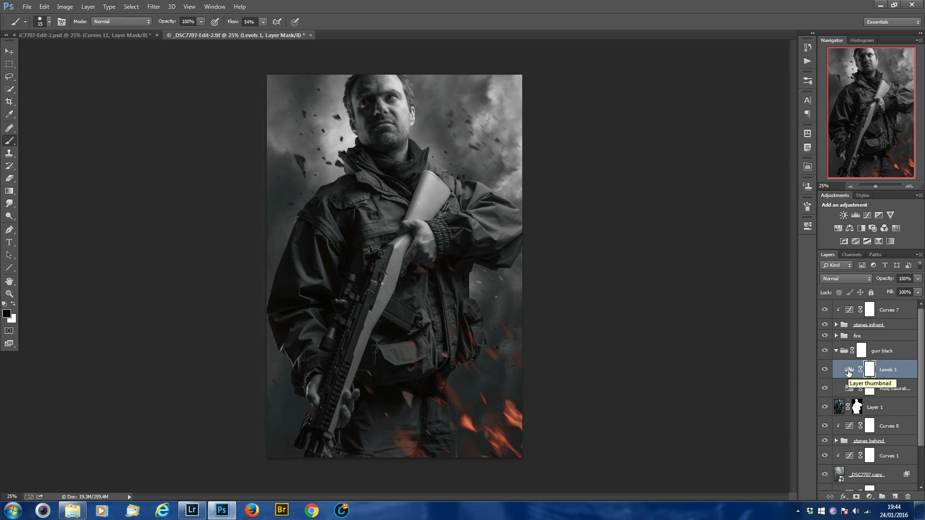
Set Levels 1 input levels to 0, 0.42 and 212 to darken the greyed portrait.
double_click(849, 371)
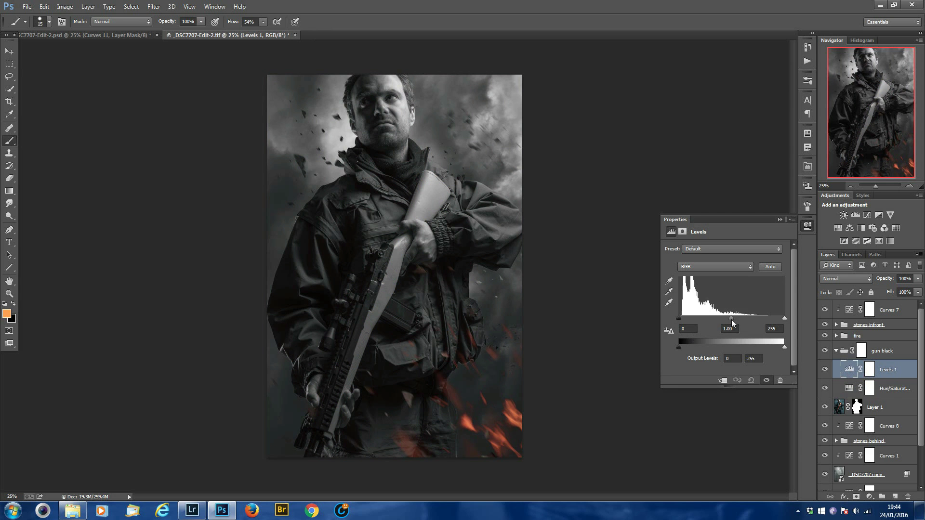
left_click_drag(731, 319, 757, 308)
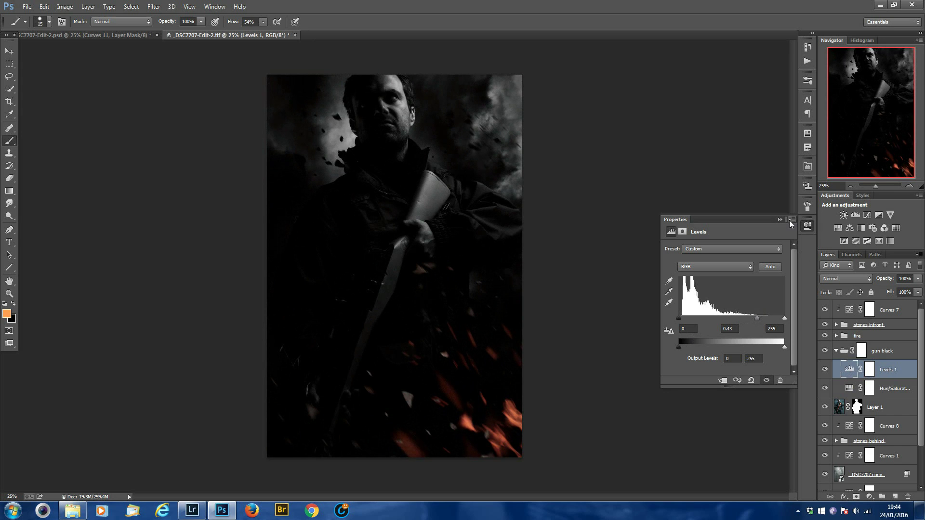
left_click_drag(757, 319, 770, 319)
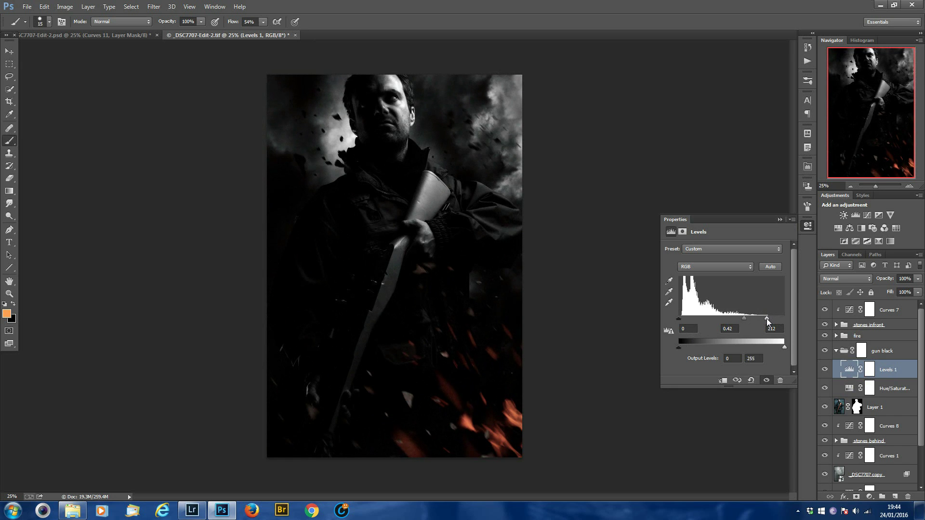
left_click(780, 220)
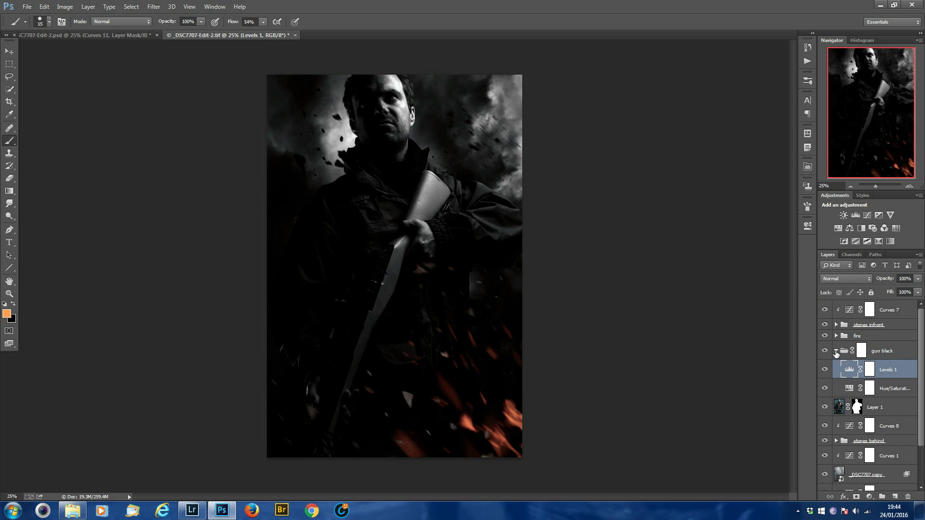
left_click(836, 352)
Invert the gun black mask to black and set a white 90 px brush at 79% flow.
left_click(861, 351)
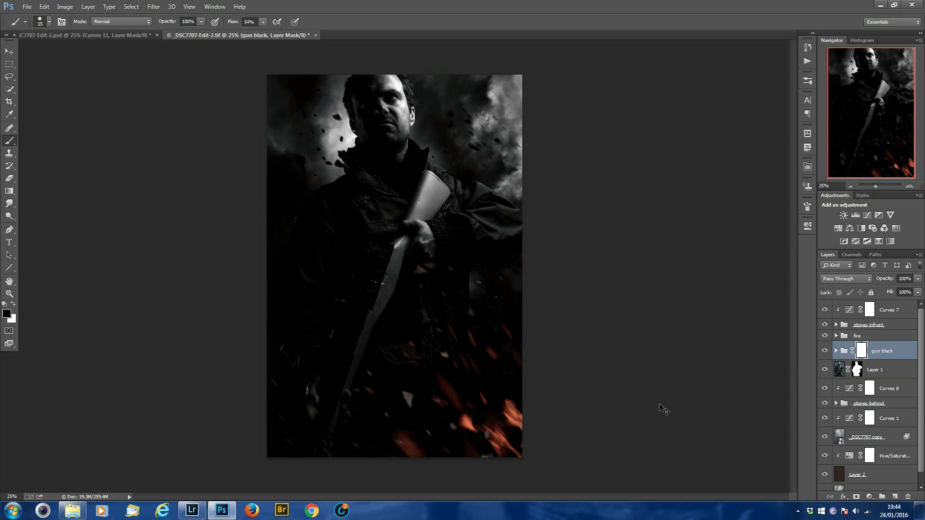
key("ctrl+i")
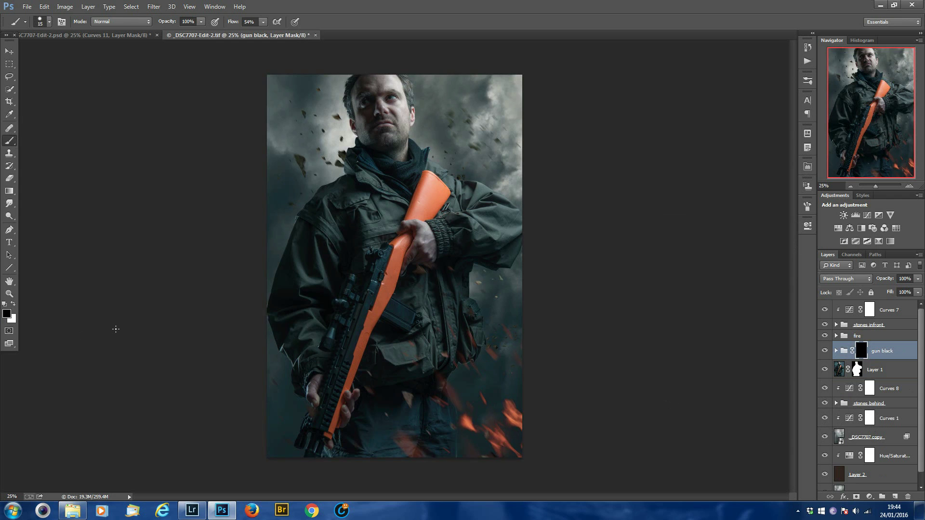
key("x")
key("bracketright")
key("bracketright")
key("bracketright")
key("bracketright")
key("bracketright")
key("bracketright")
key("bracketright")
left_click(275, 31)
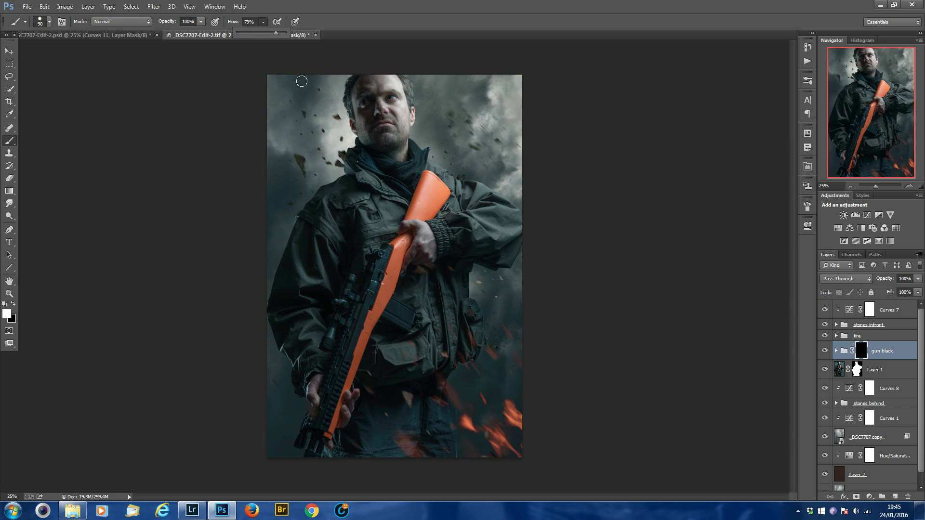
left_click(40, 20)
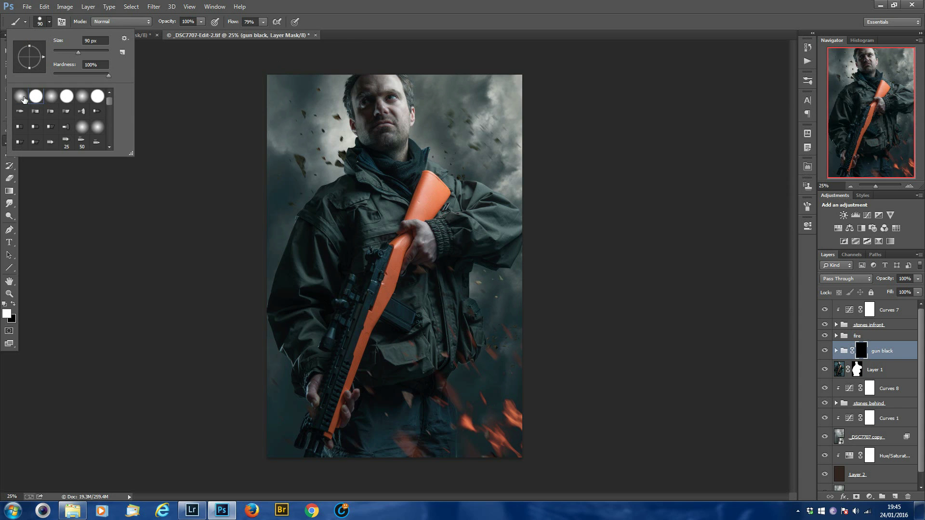
Paint white into the gun black mask along the rifle stock, above and below the hand.
left_click(195, 118)
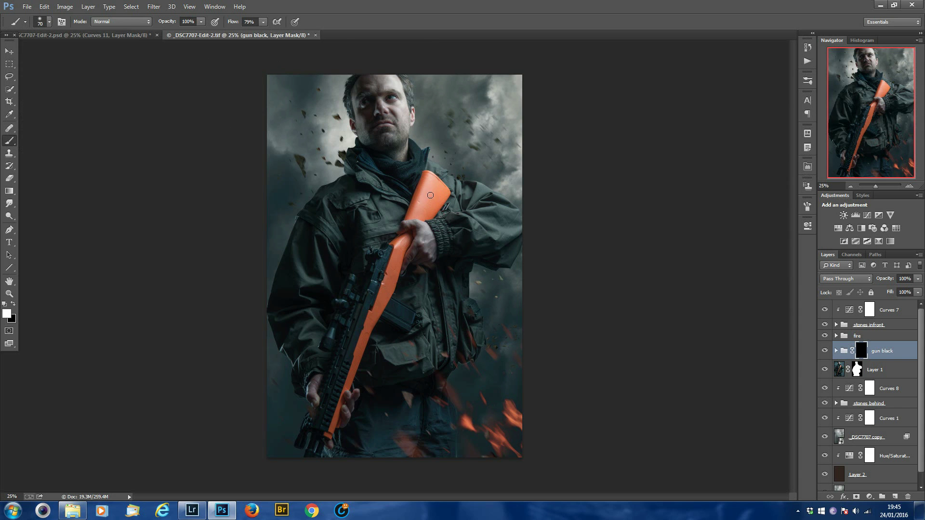
mouse_move(430, 196)
left_mouse_down()
mouse_move(418, 208)
mouse_move(426, 183)
mouse_move(439, 187)
mouse_move(433, 205)
mouse_move(447, 190)
mouse_move(428, 173)
mouse_move(448, 194)
mouse_move(435, 214)
mouse_move(420, 210)
mouse_move(411, 220)
mouse_move(422, 179)
mouse_move(440, 183)
mouse_move(435, 208)
mouse_move(408, 219)
mouse_move(407, 244)
mouse_move(394, 264)
mouse_move(396, 251)
mouse_move(403, 240)
mouse_move(348, 388)
mouse_move(362, 337)
left_mouse_up()
key("bracketleft")
key("bracketleft")
key("bracketleft")
key("bracketright")
key("bracketright")
Erase overspill with black and resume white, resizing the brush between 45 and 90 px.
key("bracketright")
key("bracketright")
key("bracketleft")
key("bracketleft")
key("bracketleft")
key("bracketleft")
mouse_move(346, 391)
left_mouse_down()
mouse_move(326, 438)
mouse_move(338, 413)
left_mouse_up()
key("bracketright")
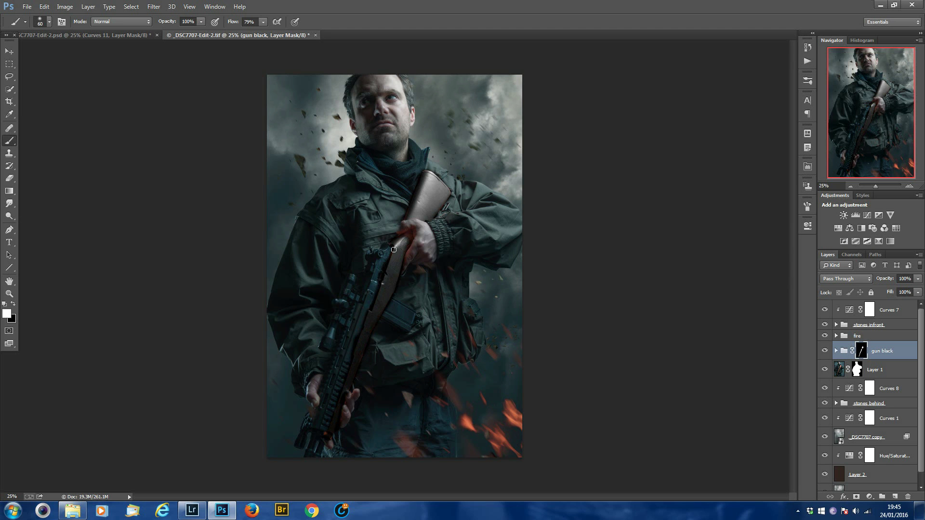
key("bracketright")
key("bracketright")
key("x")
key("bracketleft")
key("bracketleft")
key("bracketleft")
key("bracketleft")
key("bracketright")
key("x")
key("bracketleft")
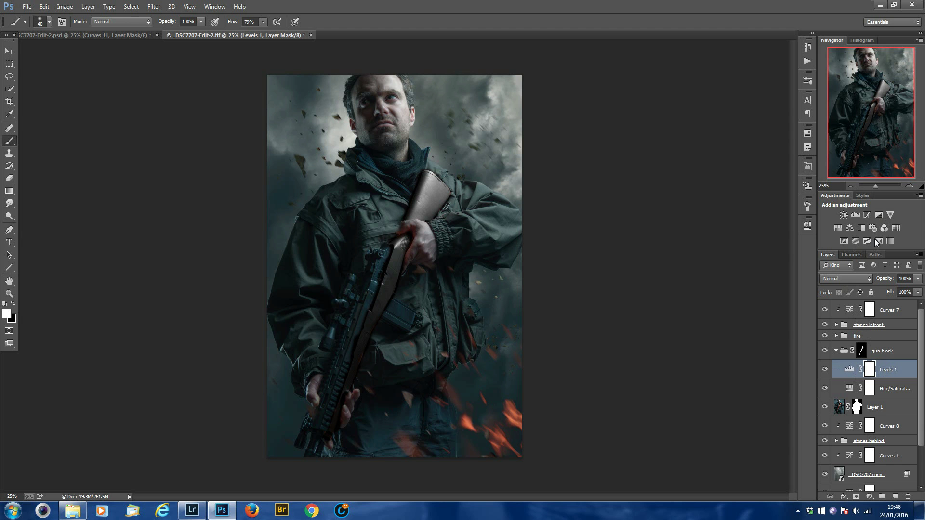
Add a Curves adjustment to gun black and nudge the Blue channel's midpoint slightly.
left_click(867, 216)
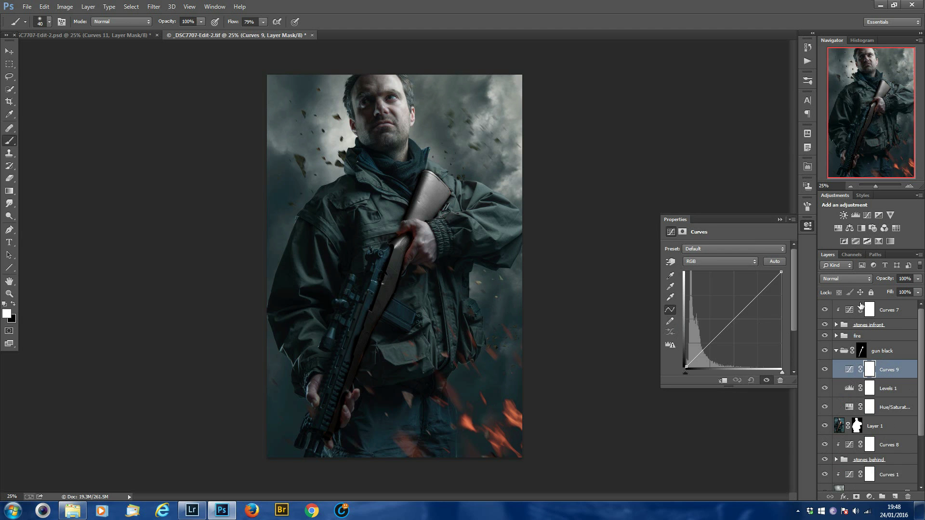
left_click(710, 261)
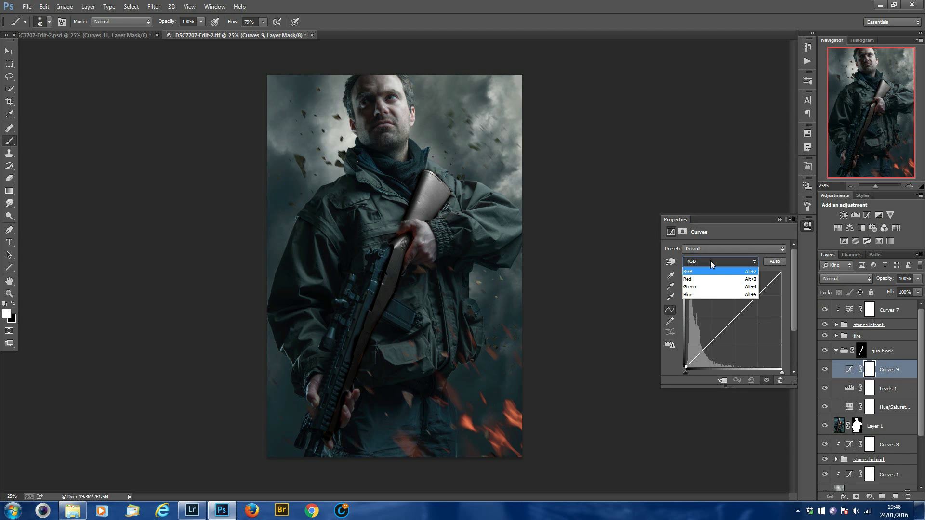
left_click(717, 295)
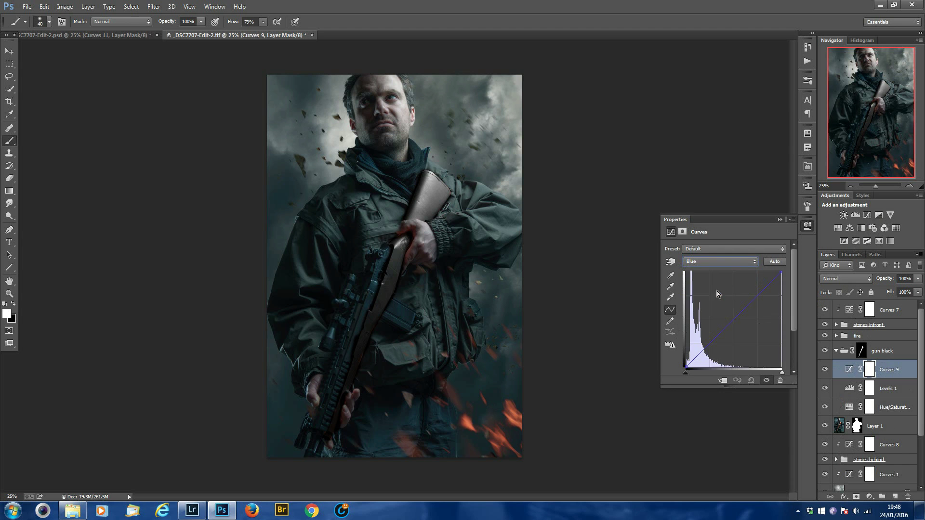
left_click(734, 319)
left_click_drag(733, 318, 730, 318)
Nudge the Green curve's midpoint, then toggle the Curves on and off to compare.
left_click(748, 260)
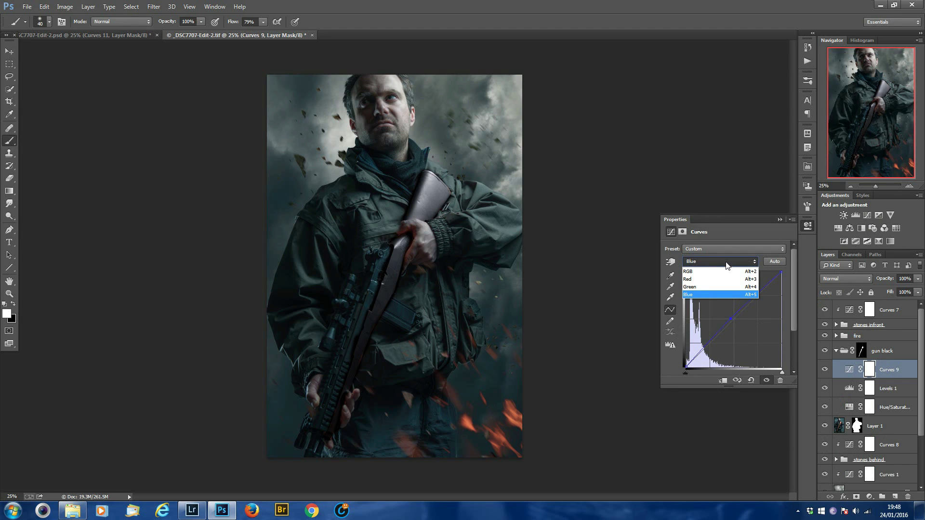
left_click(699, 289)
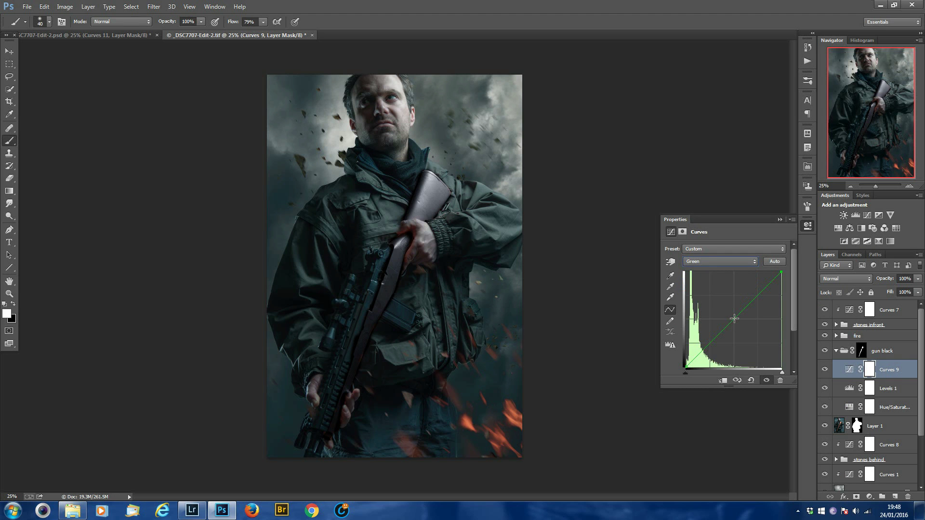
left_click_drag(734, 318, 733, 318)
left_click(779, 220)
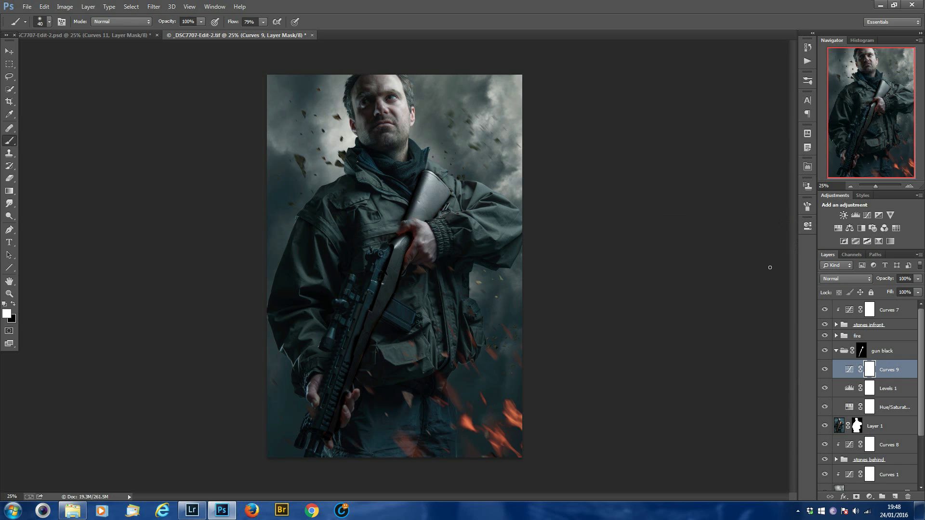
left_click(825, 370)
left_click(825, 370)
left_click(825, 370)
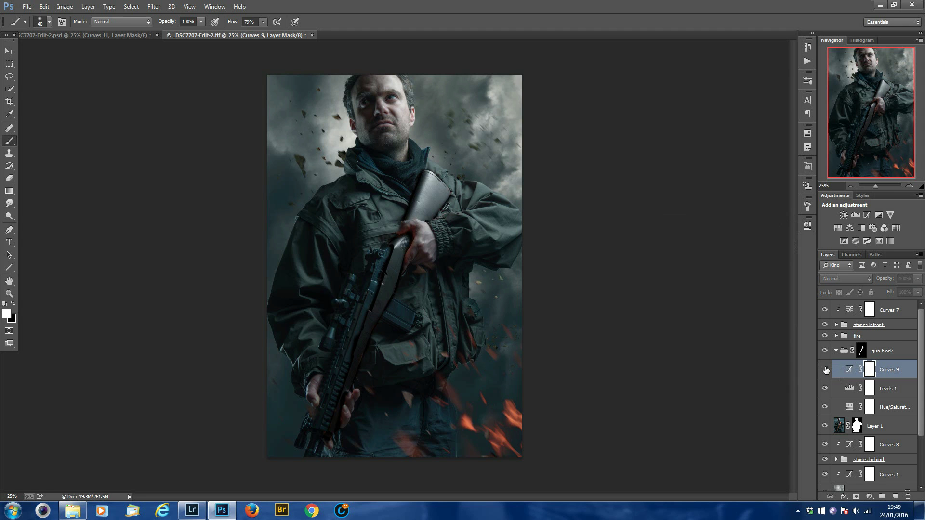
left_click(825, 369)
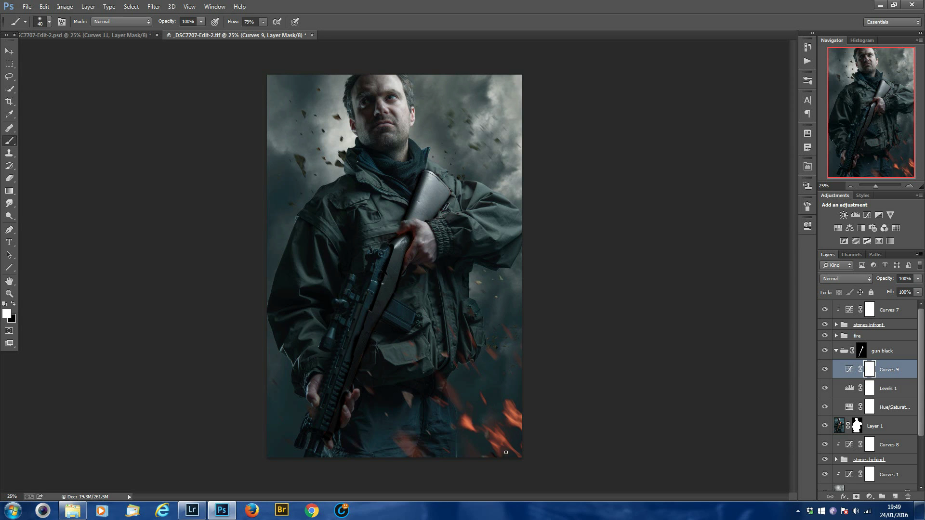
left_click(837, 351)
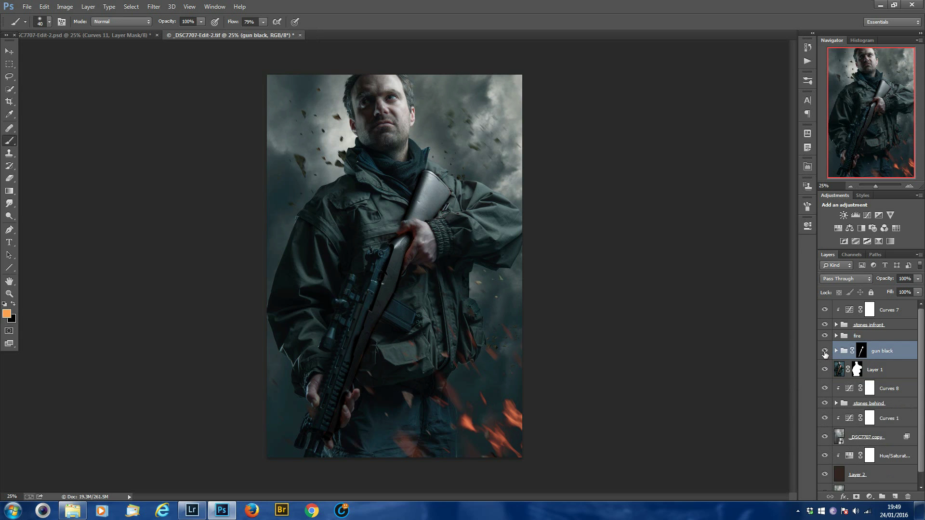
Toggle the gun black group off and on to compare the orange and darkened rifle.
left_click(825, 352)
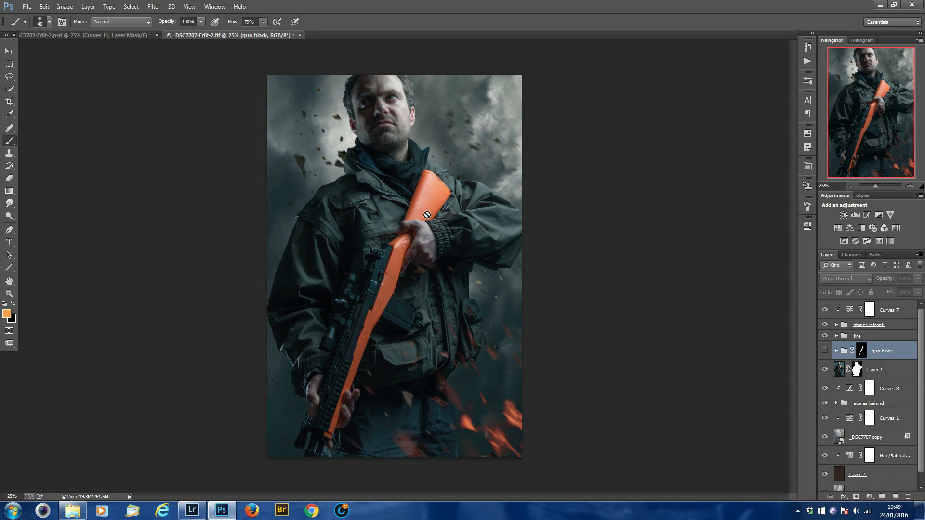
left_click(825, 352)
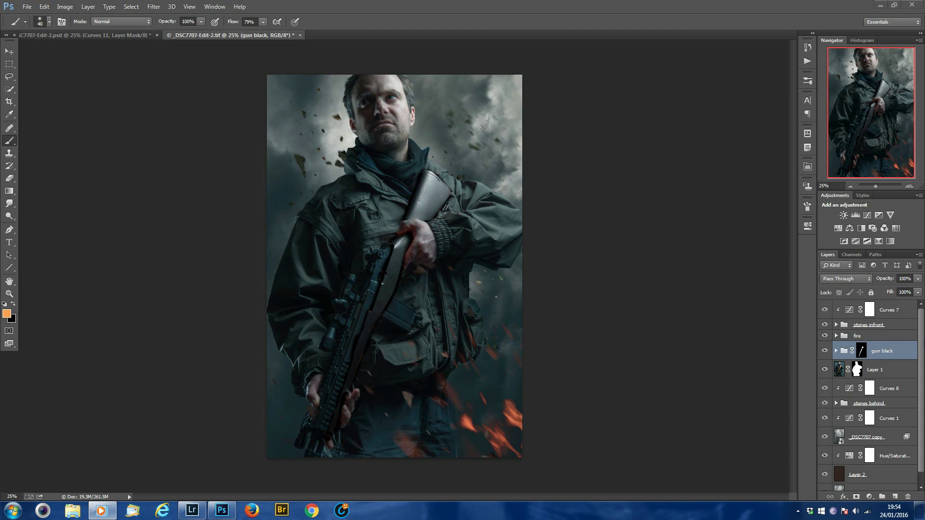
Add a Hue/Saturation layer above Curves 7 and drag on the hand to set Reds saturation to -80.
left_click(891, 310)
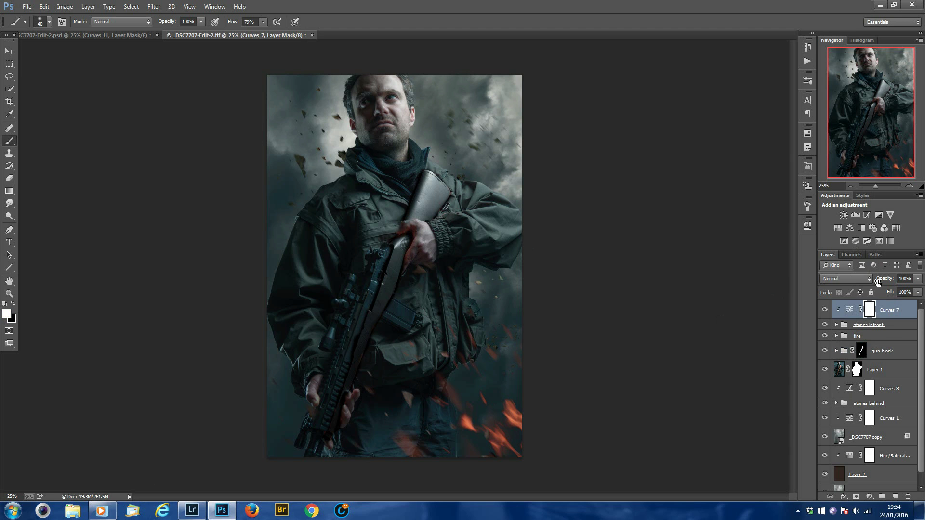
left_click(838, 228)
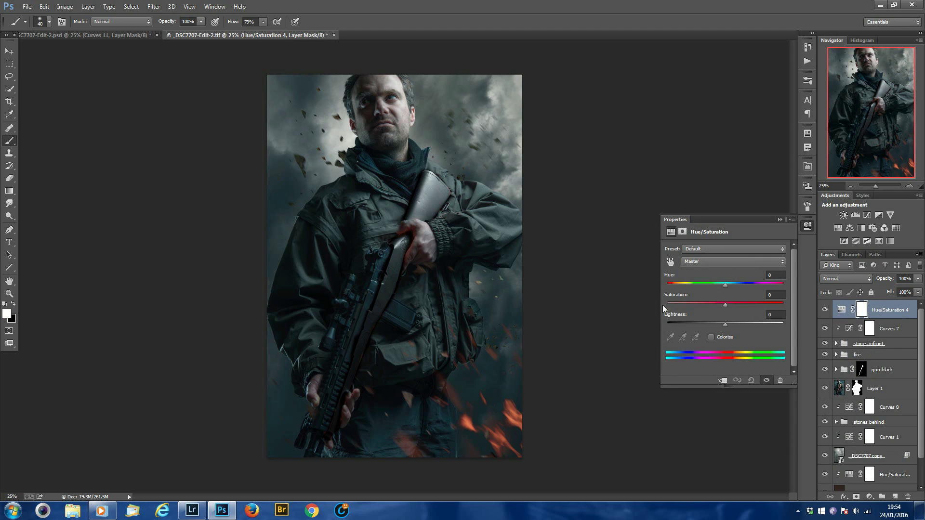
left_click(671, 262)
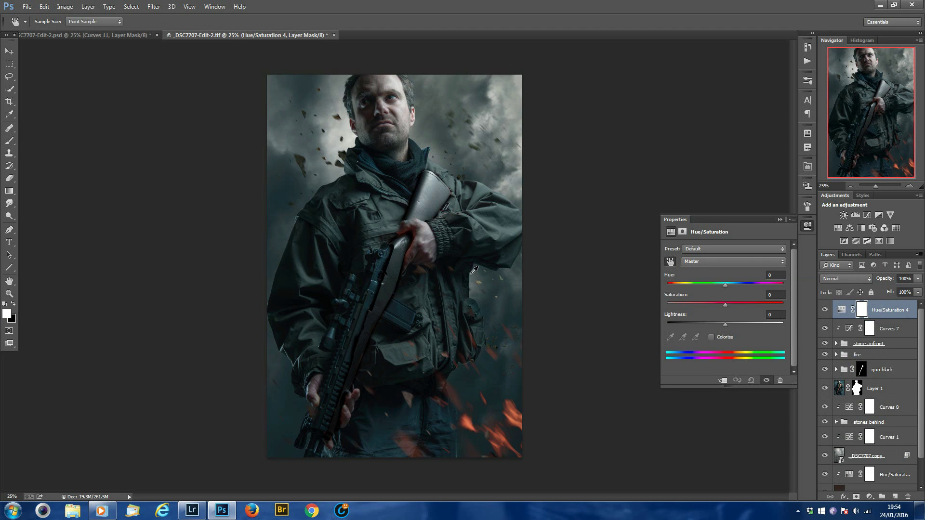
scroll(474, 271, "up", 2)
scroll(475, 271, "up", 1)
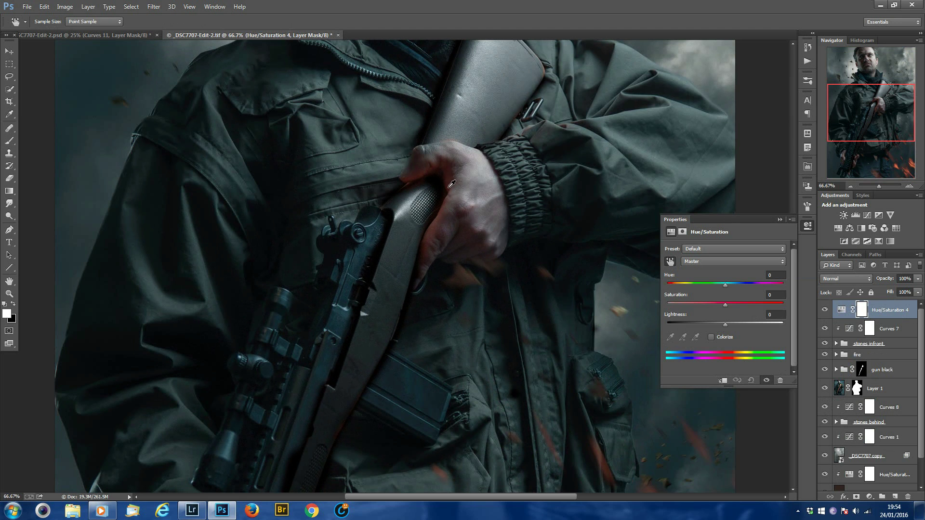
left_click(448, 190)
left_click_drag(448, 190, 410, 190)
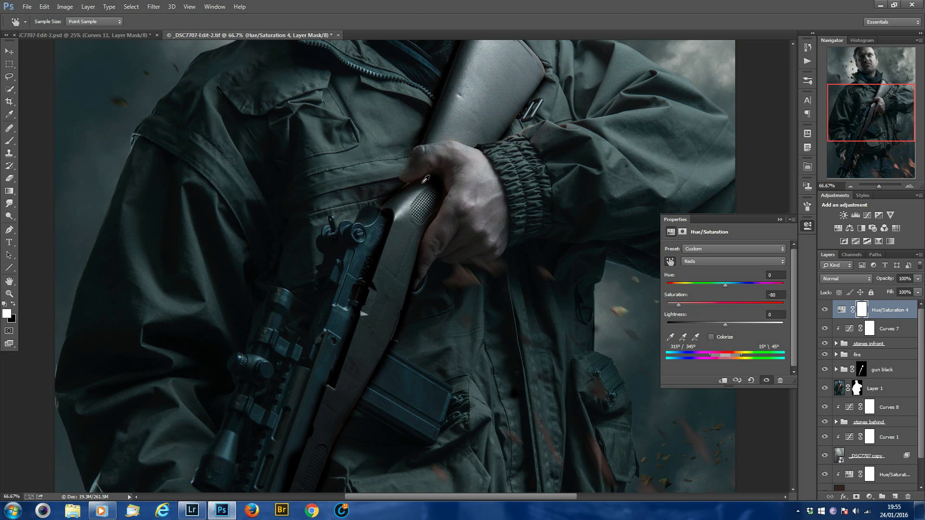
left_click(780, 220)
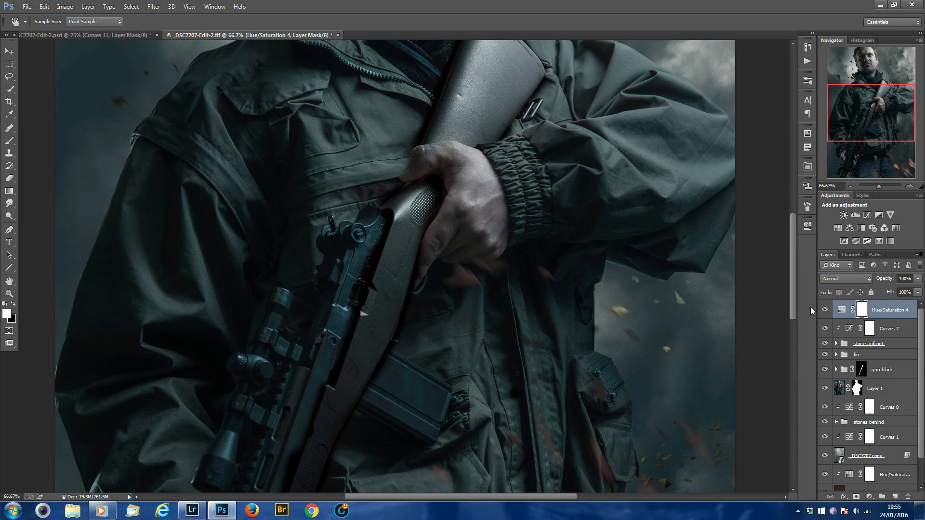
Invert the Hue/Saturation 4 mask to black, hiding the red desaturation everywhere.
key("ctrl+minus")
key("ctrl+minus")
key("ctrl+minus")
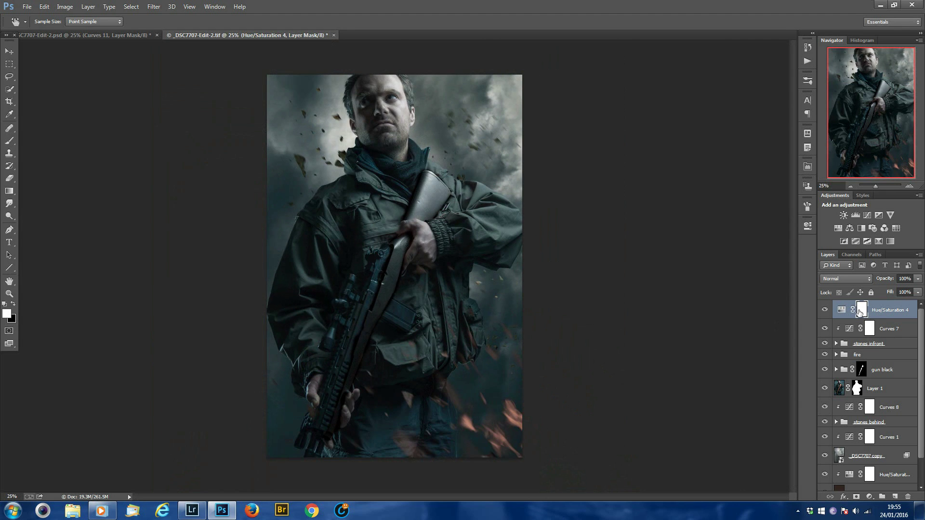
key("b")
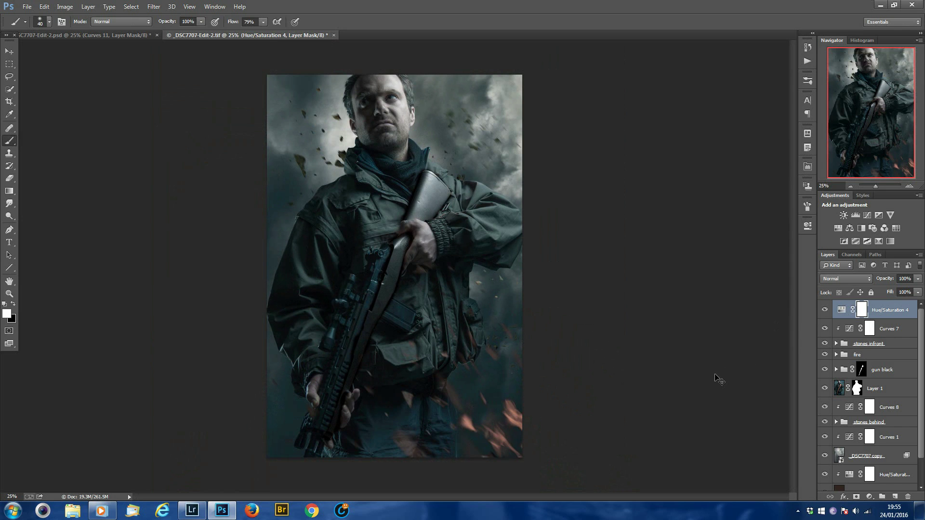
key("ctrl+i")
Paint white over the hand with a 30% flow brush to restore the desaturation there.
left_click(42, 21)
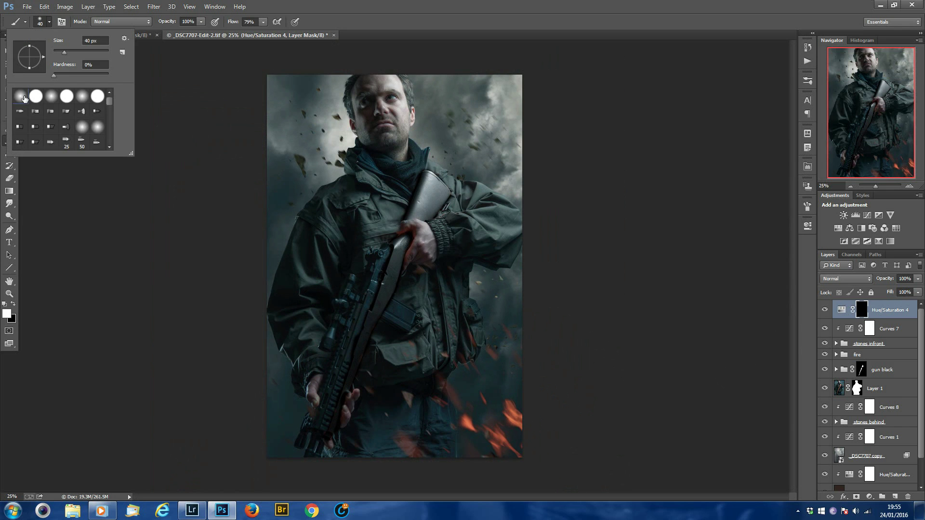
left_click(137, 294)
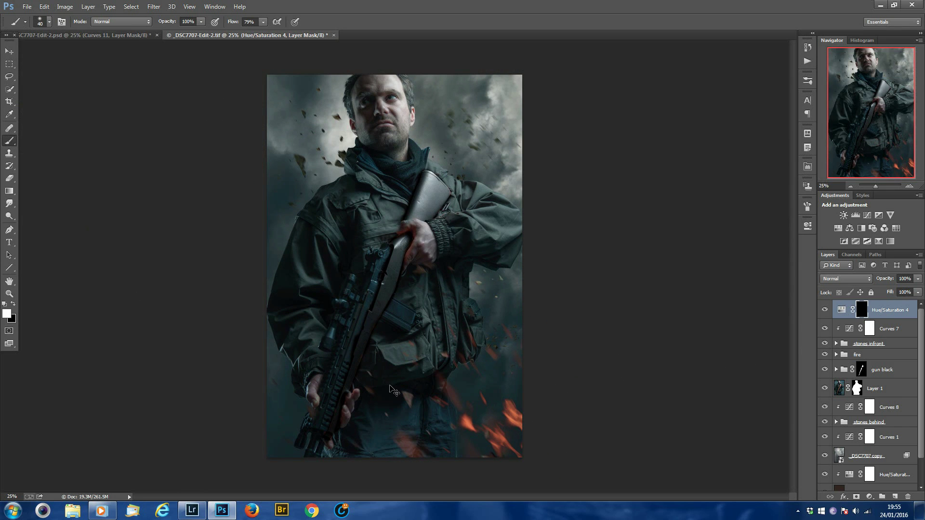
scroll(390, 387, "up", 2)
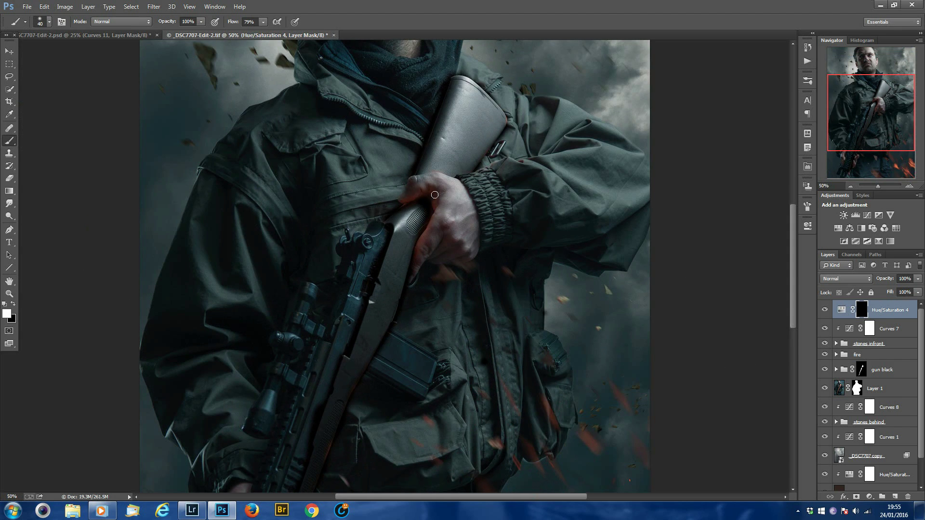
key("bracketright")
key("bracketright")
key("bracketright")
left_click(264, 22)
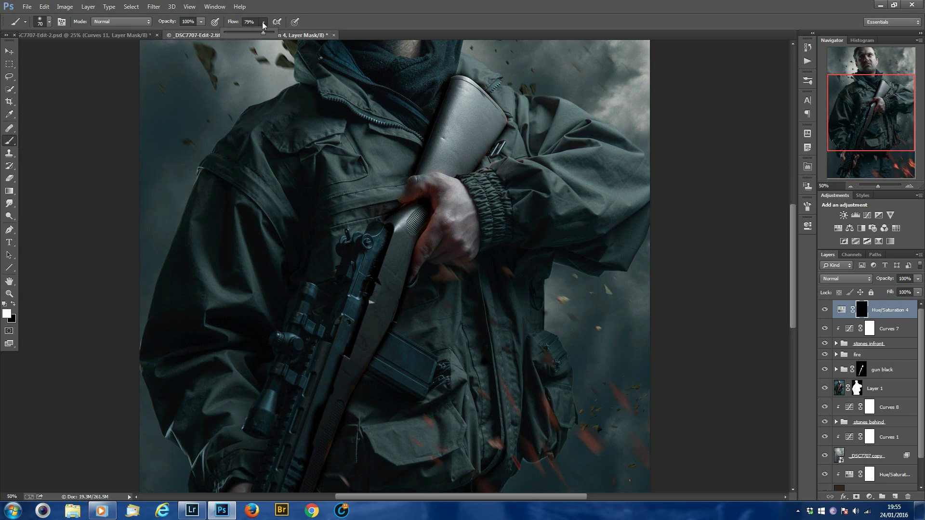
left_click_drag(264, 25, 239, 34)
key("bracketleft")
key("bracketleft")
key("bracketleft")
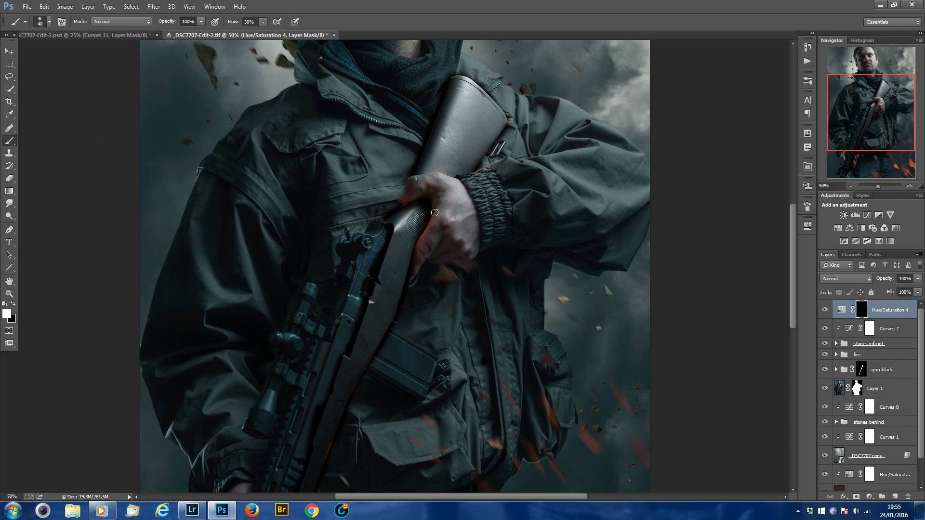
mouse_move(435, 213)
left_mouse_down()
mouse_move(417, 263)
mouse_move(424, 237)
left_mouse_up()
key("bracketleft")
key("bracketleft")
key("bracketright")
key("bracketright")
key("bracketright")
key("bracketright")
key("ctrl+minus")
key("ctrl+minus")
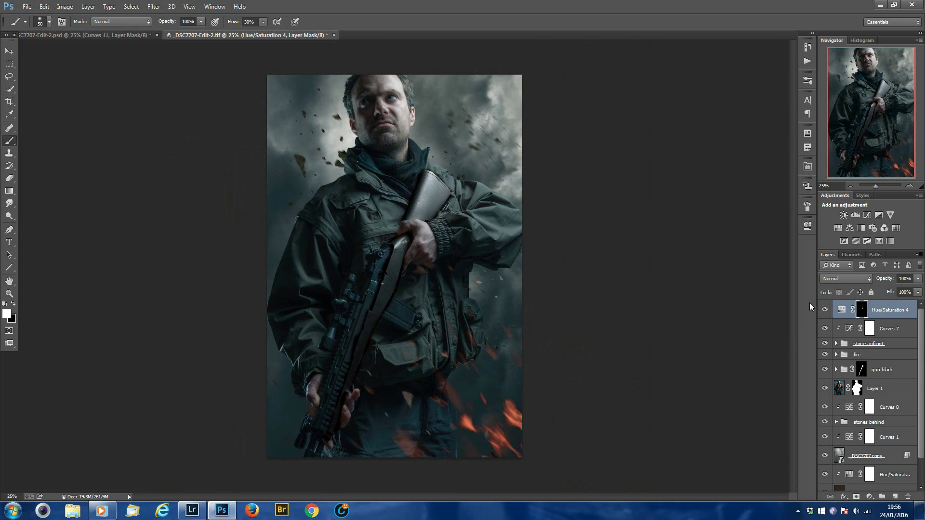
left_click(825, 311)
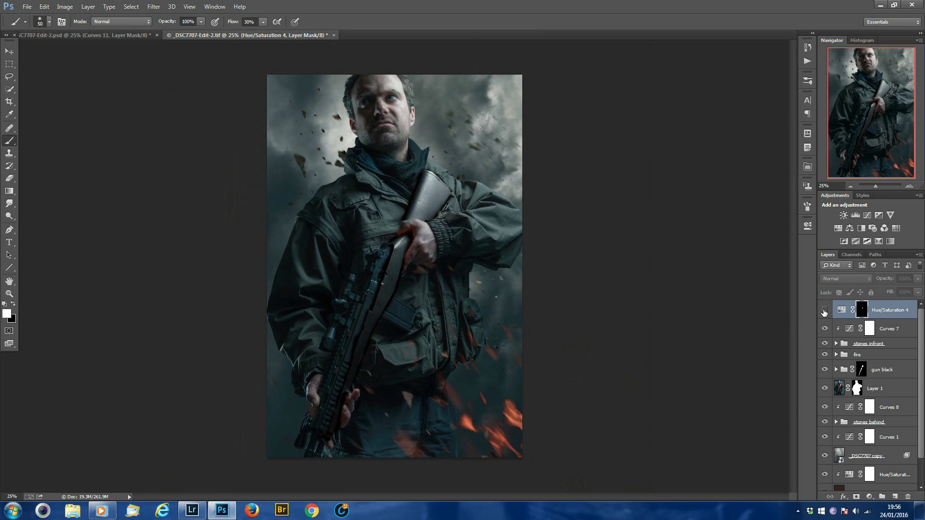
left_click(824, 311)
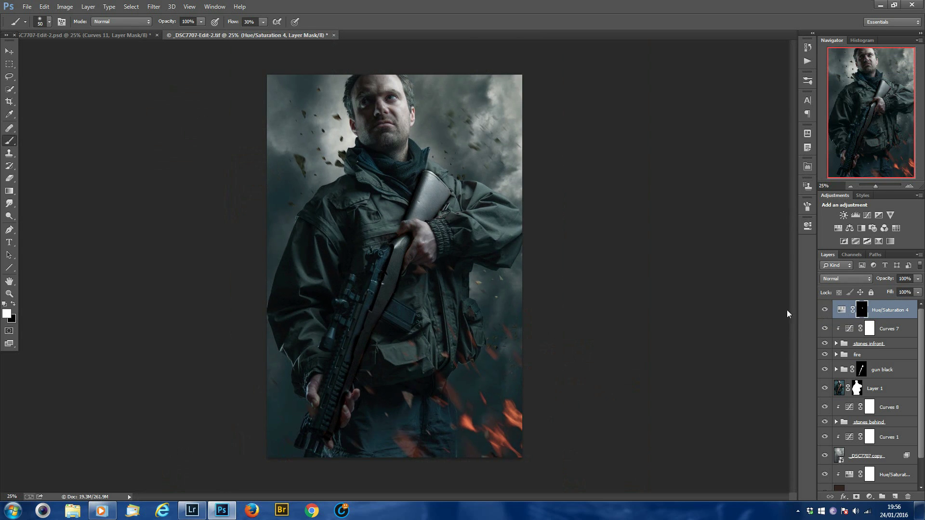